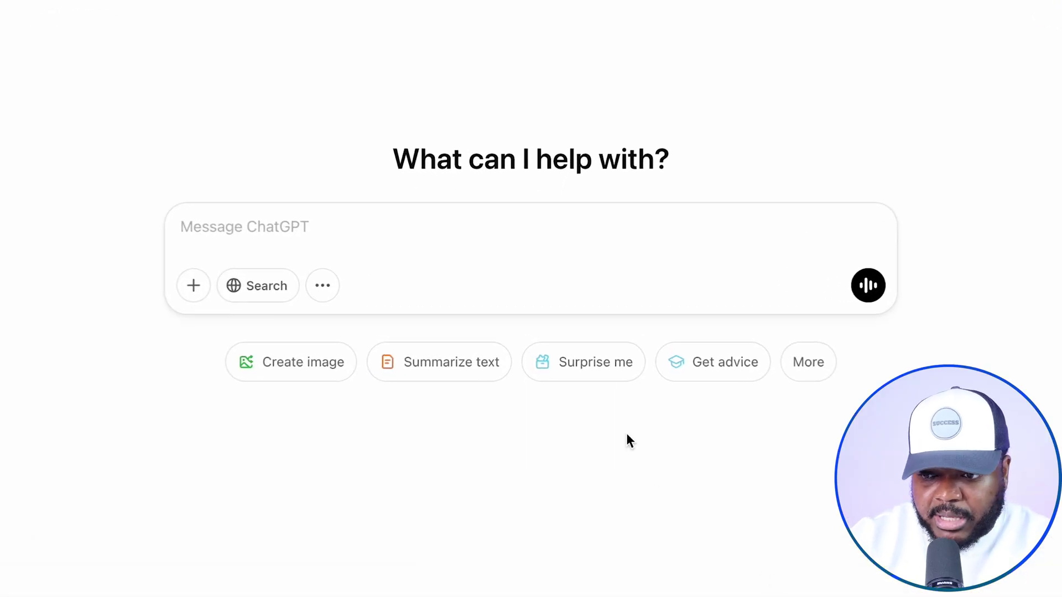
Step: Ask for the top 10 highly searched niches for educational guides that can be made and sold using PowerPoint
left_click(400, 217)
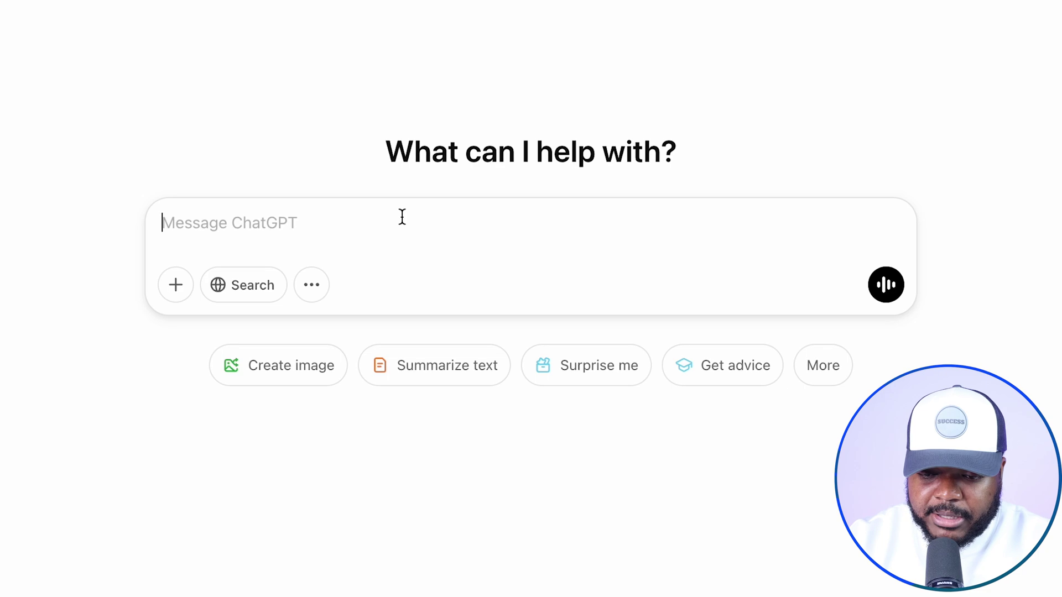
type("What are the top 10 niches for highly searched for educational guides that will allow me to make and sell an educational guide to sell using powerpoint?")
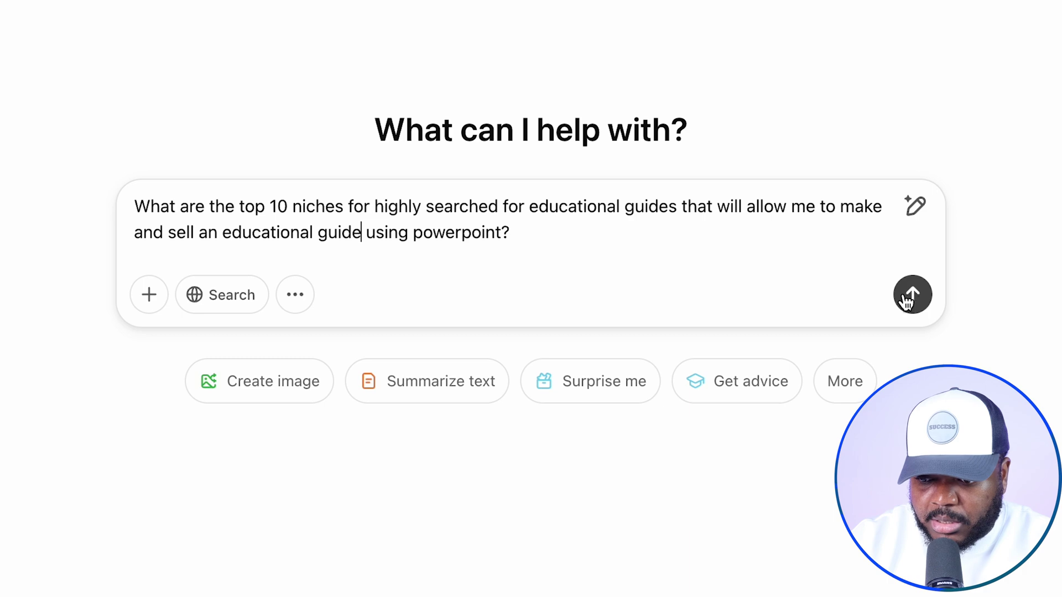
left_click(913, 298)
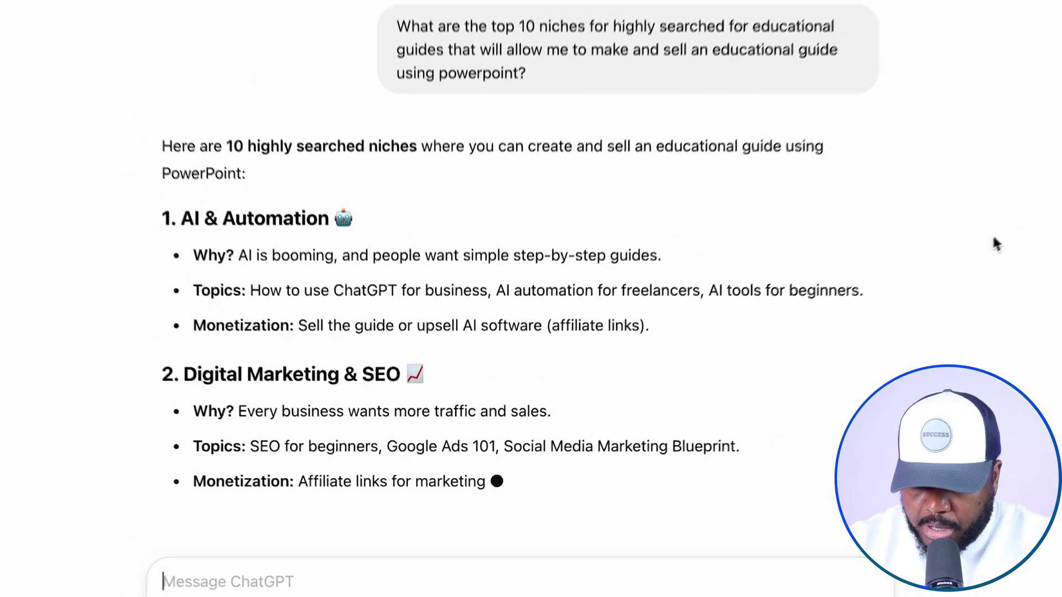
Step: Read through the suggested educational guide niches, including their reasons, topics and monetization ideas
scroll(946, 275, "down", 3)
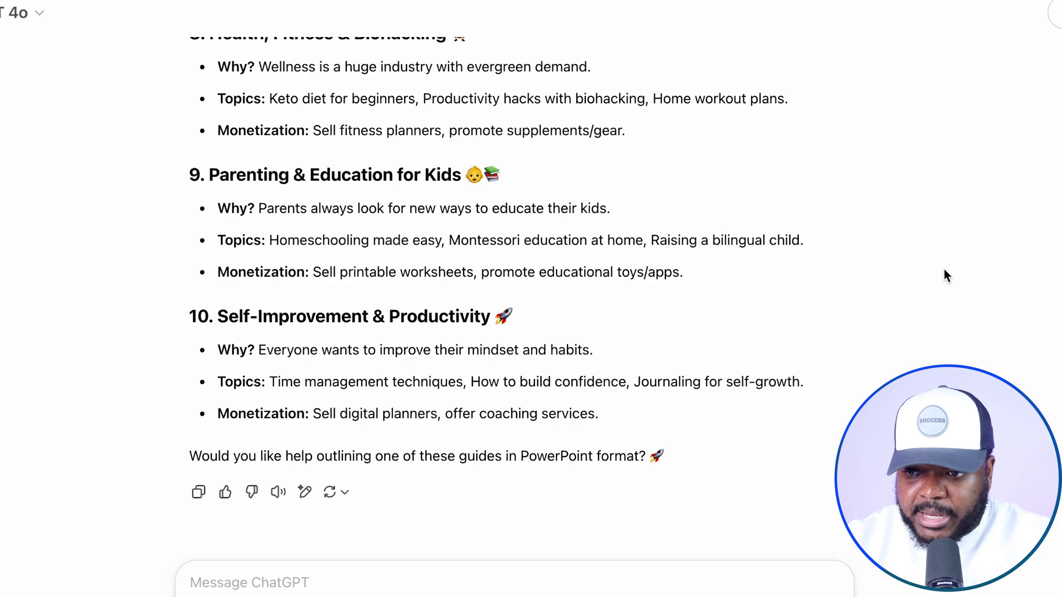
scroll(443, 385, "up", 2)
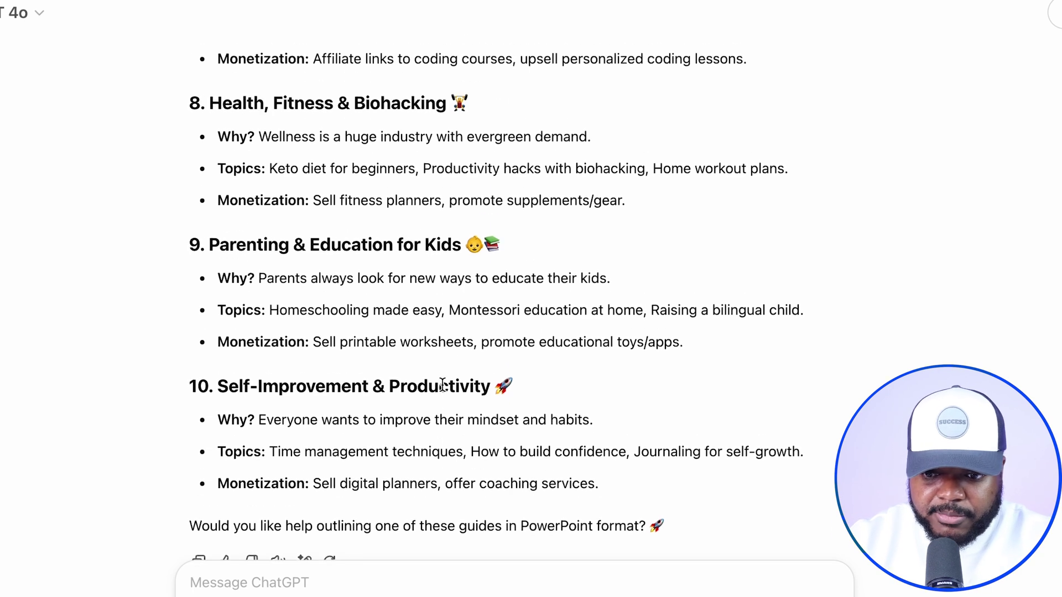
scroll(442, 385, "up", 3)
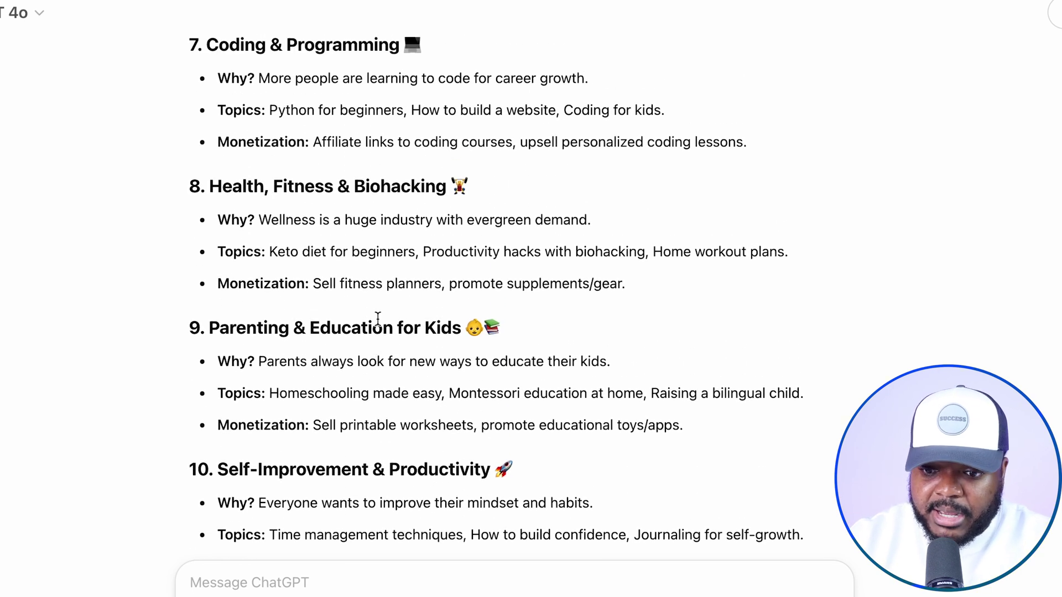
scroll(364, 477, "up", 2)
scroll(354, 385, "up", 8)
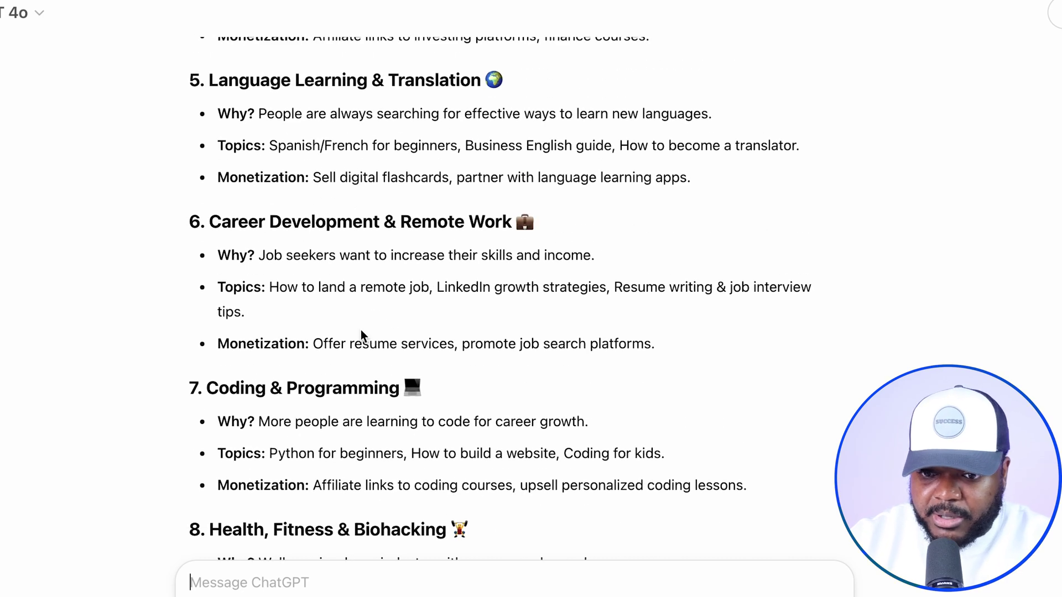
scroll(363, 334, "up", 12)
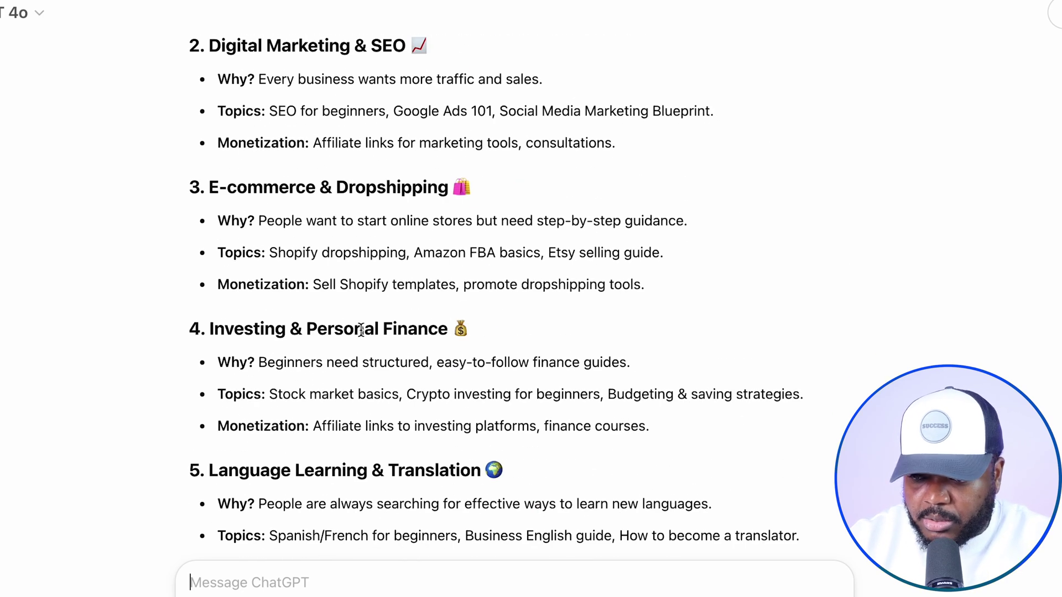
scroll(362, 330, "up", 2)
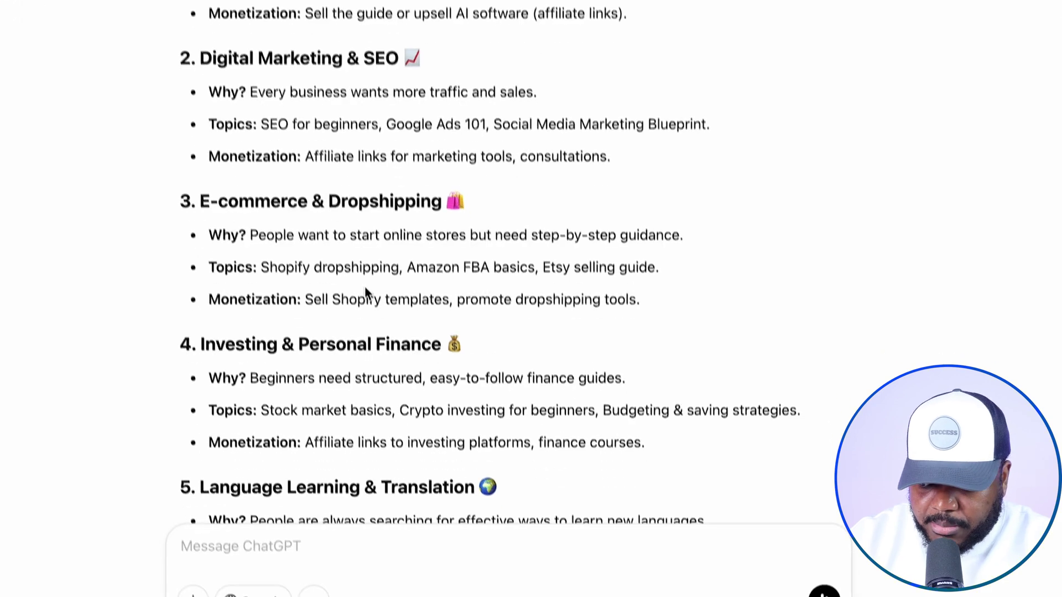
Step: Ask what the top 10 sub niches under digital marketing are and read through the answer
left_click(222, 505)
type("what are the top 10 sub niches under digital marketing")
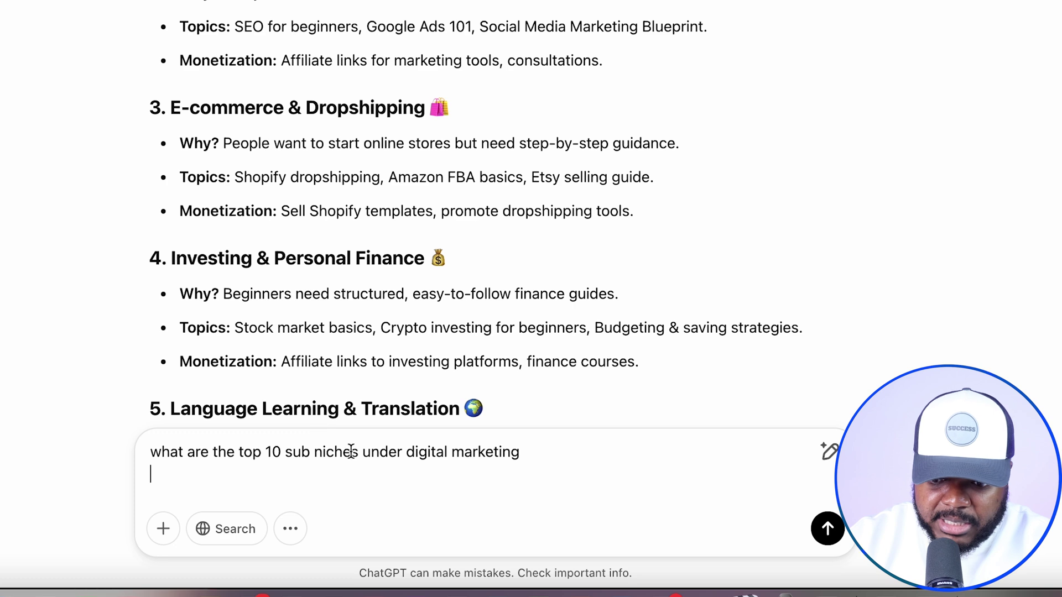
key("Return")
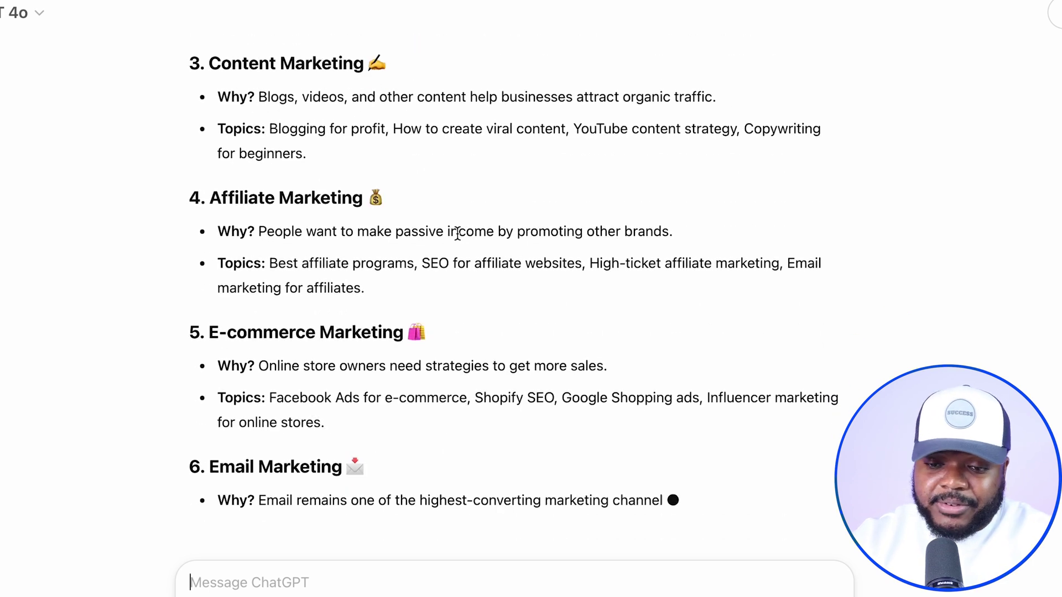
scroll(332, 182, "up", 6)
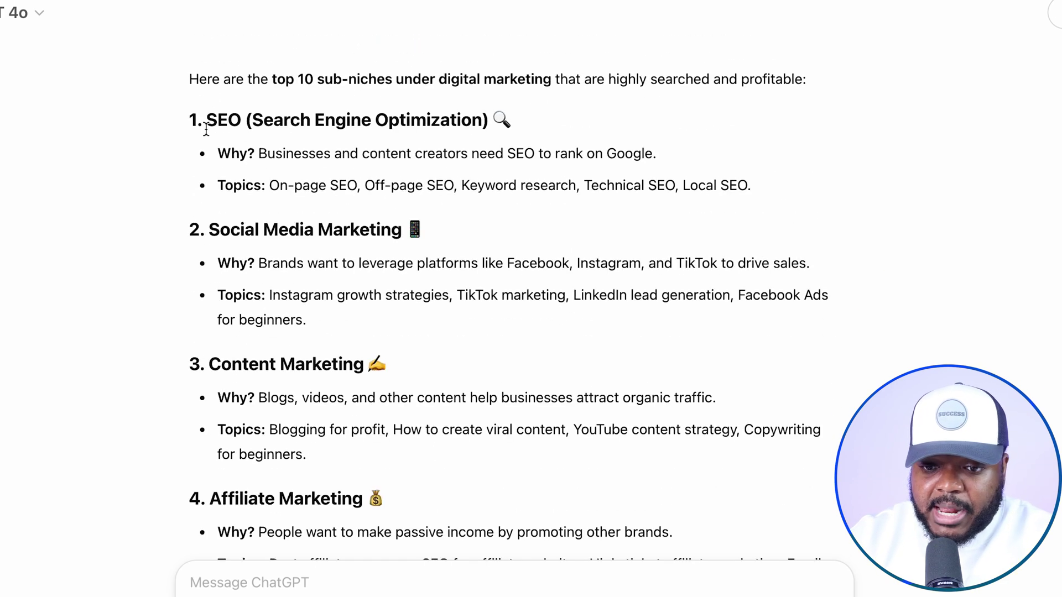
scroll(282, 315, "down", 2)
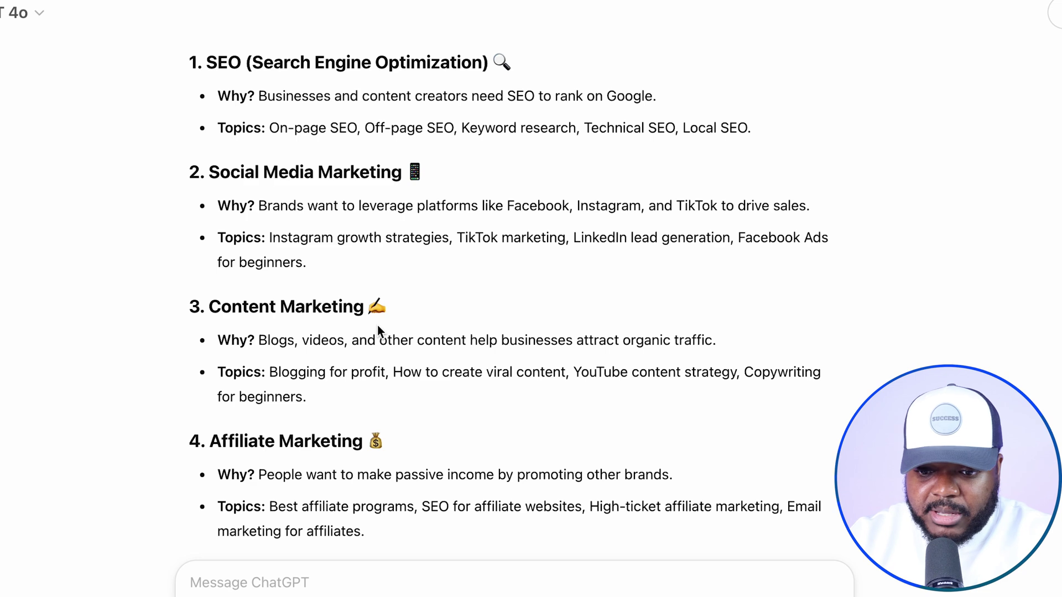
scroll(377, 325, "down", 7)
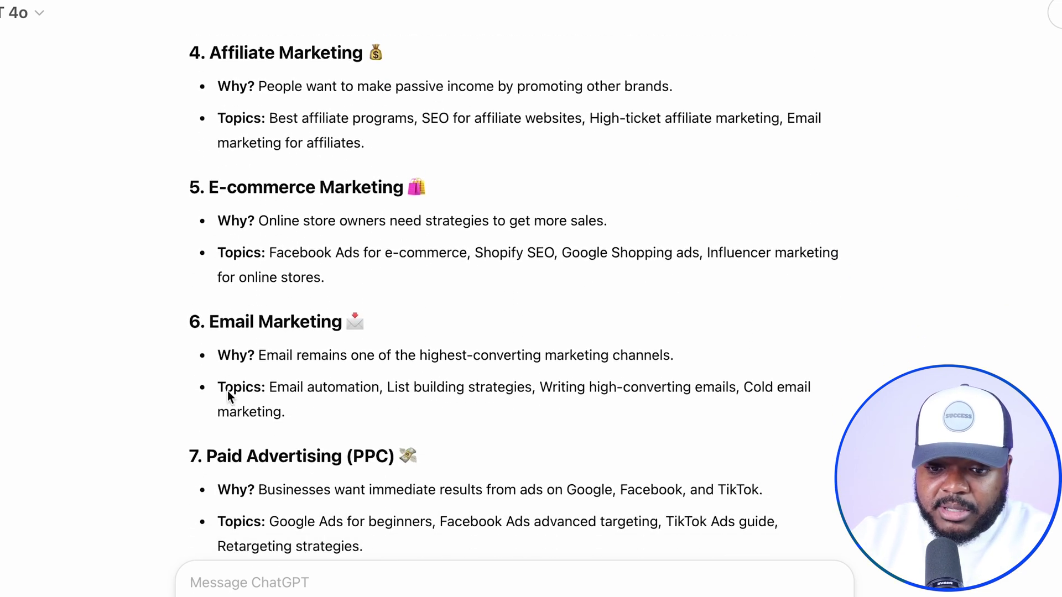
scroll(308, 410, "down", 7)
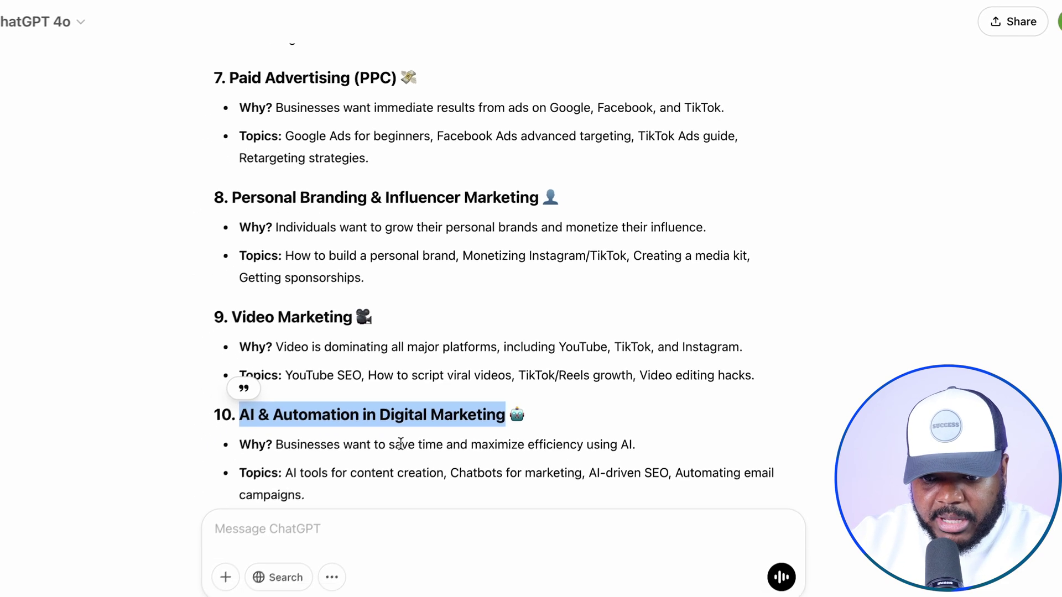
Step: Switch to Google Trends and examine the search interest over time for "AI marketing course"
left_click(166, 9)
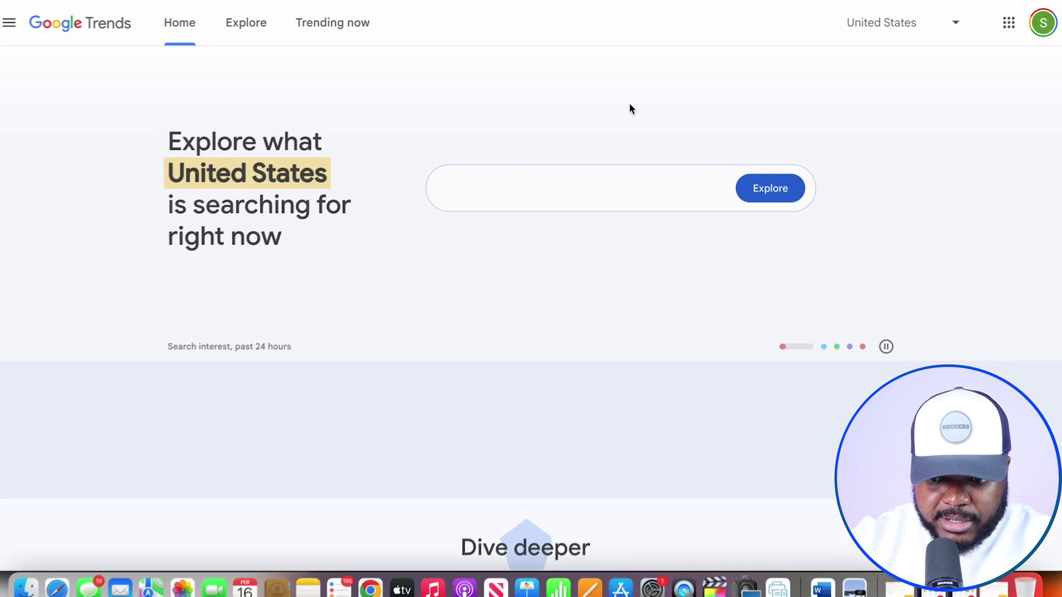
left_click(559, 188)
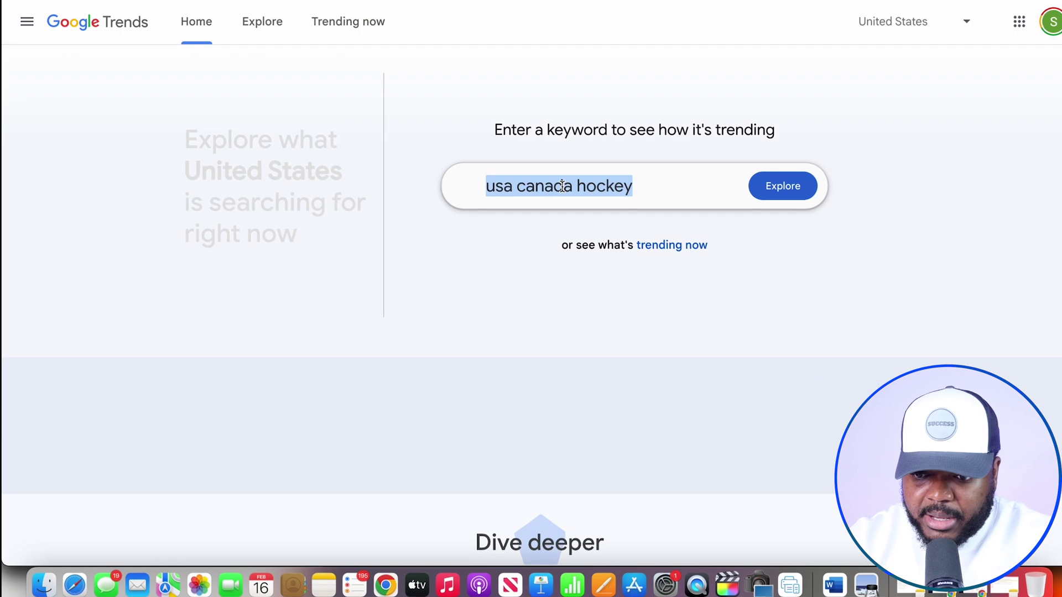
type("AI marketing course")
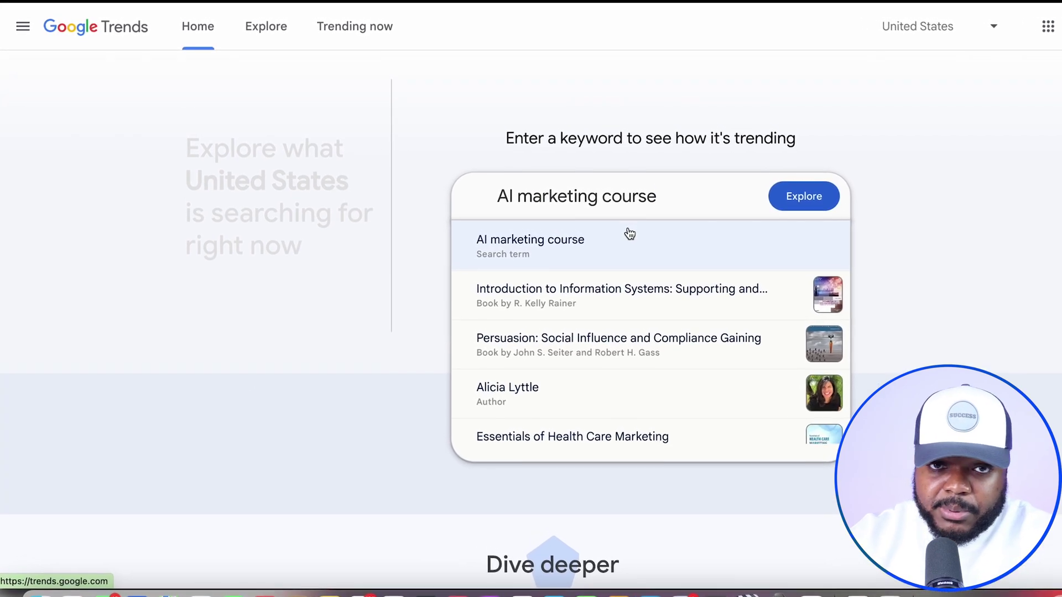
left_click(808, 204)
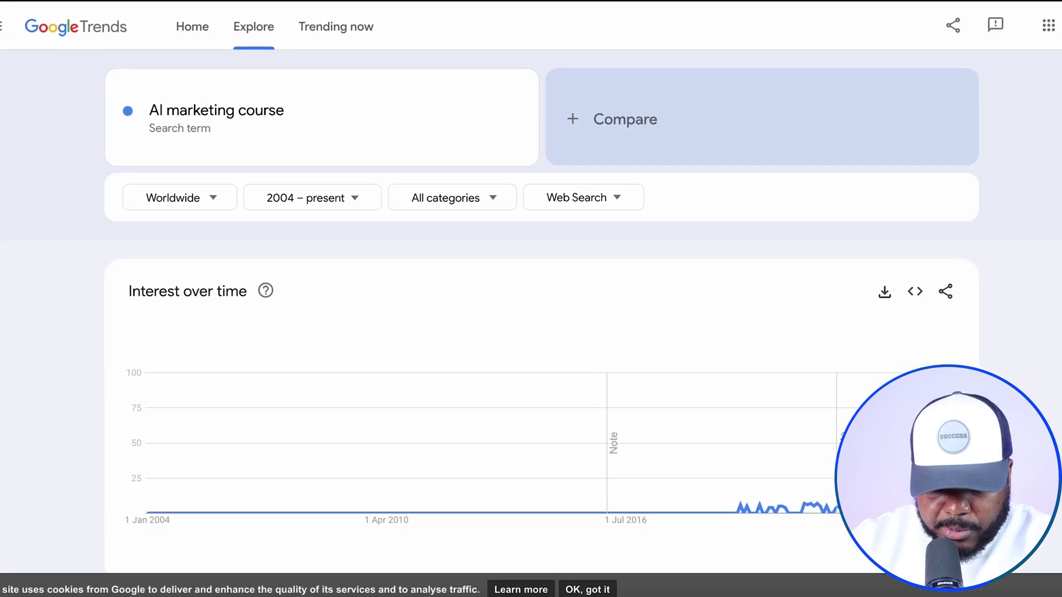
mouse_move(869, 513)
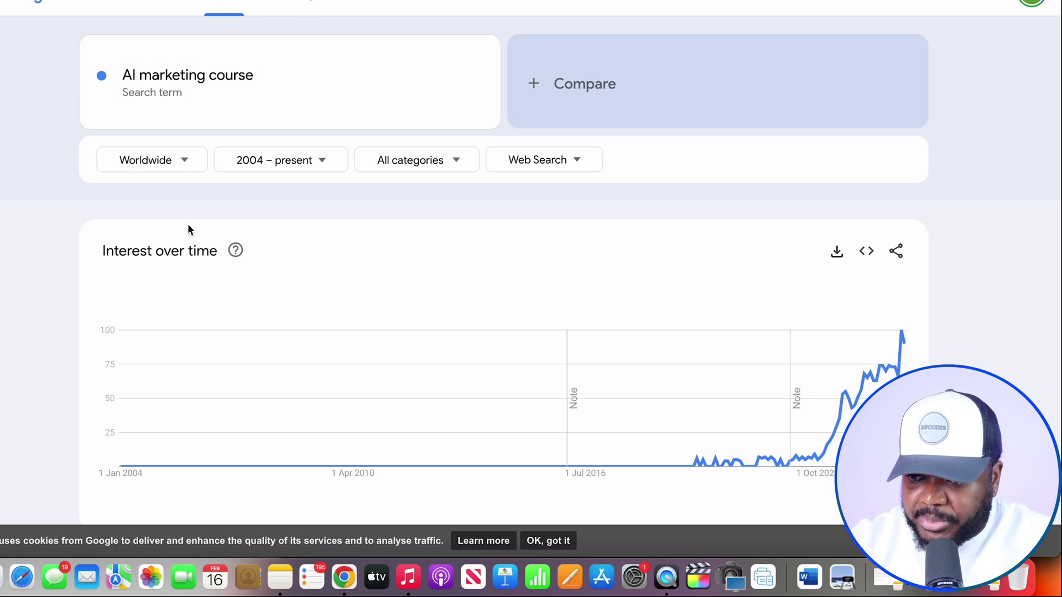
left_click(280, 90)
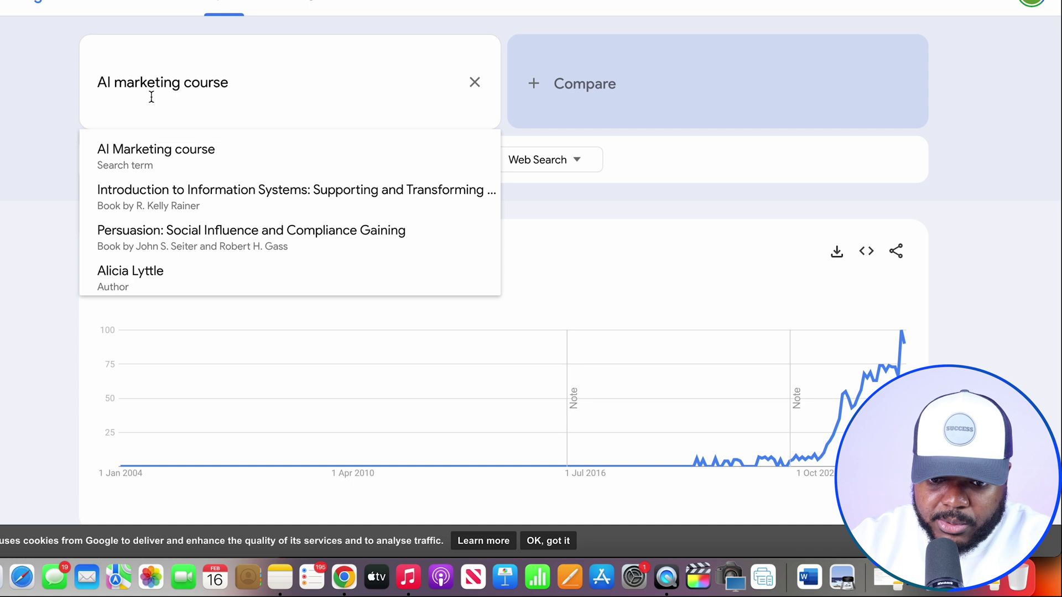
key("Return")
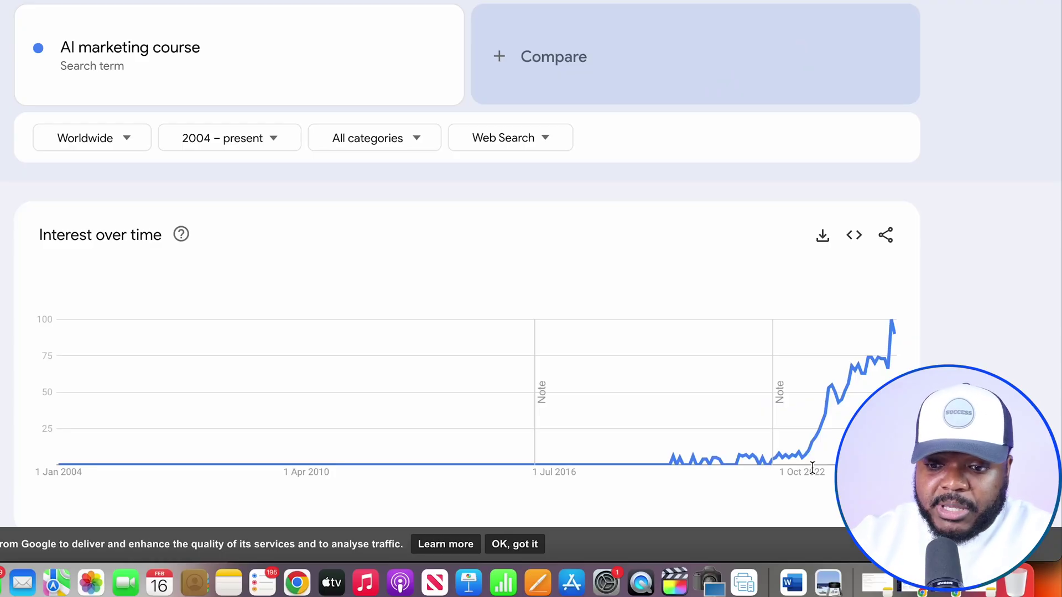
mouse_move(813, 392)
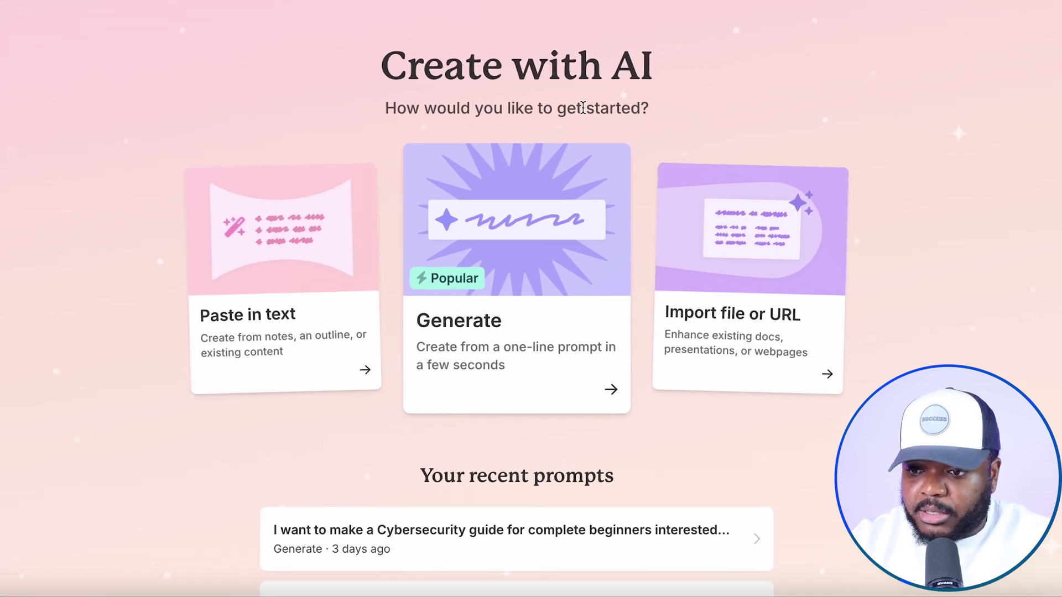
Step: Switch to Gamma, start generating a presentation from a one-line prompt and set its length to 15 cards
left_click_drag(366, 58, 666, 83)
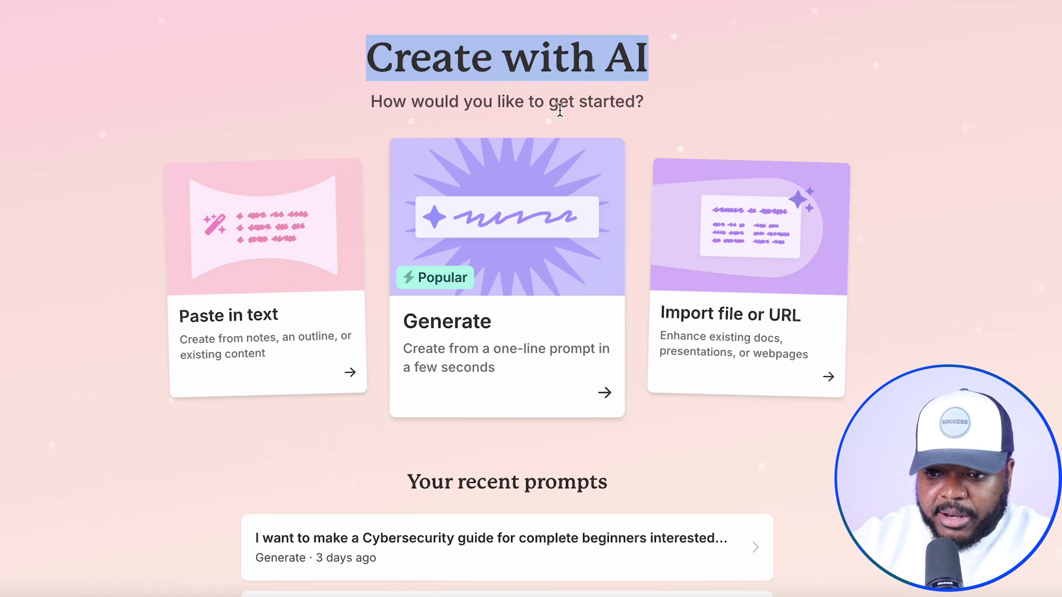
left_click(547, 236)
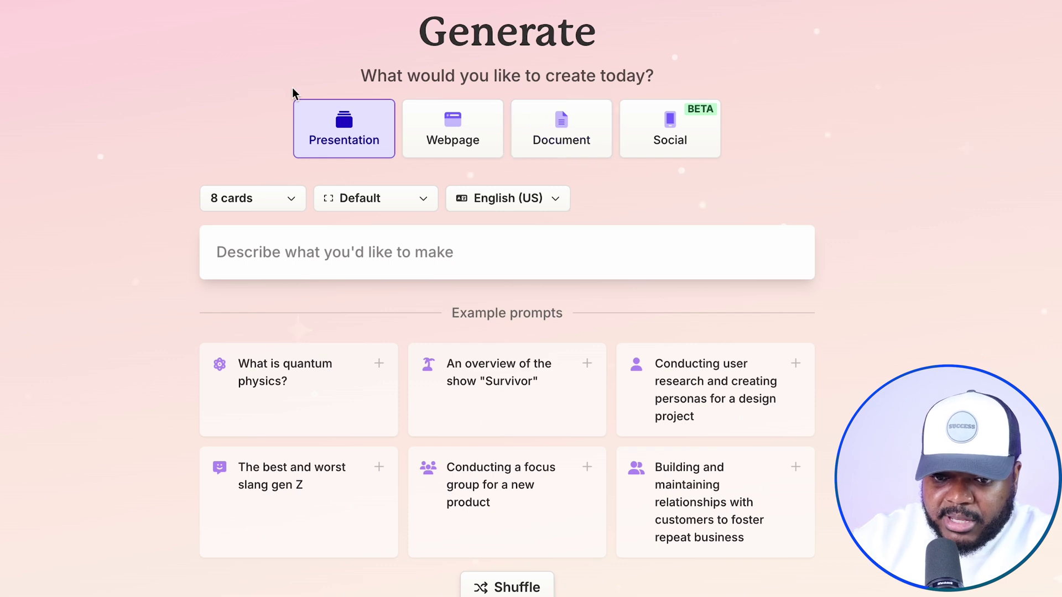
left_click(237, 214)
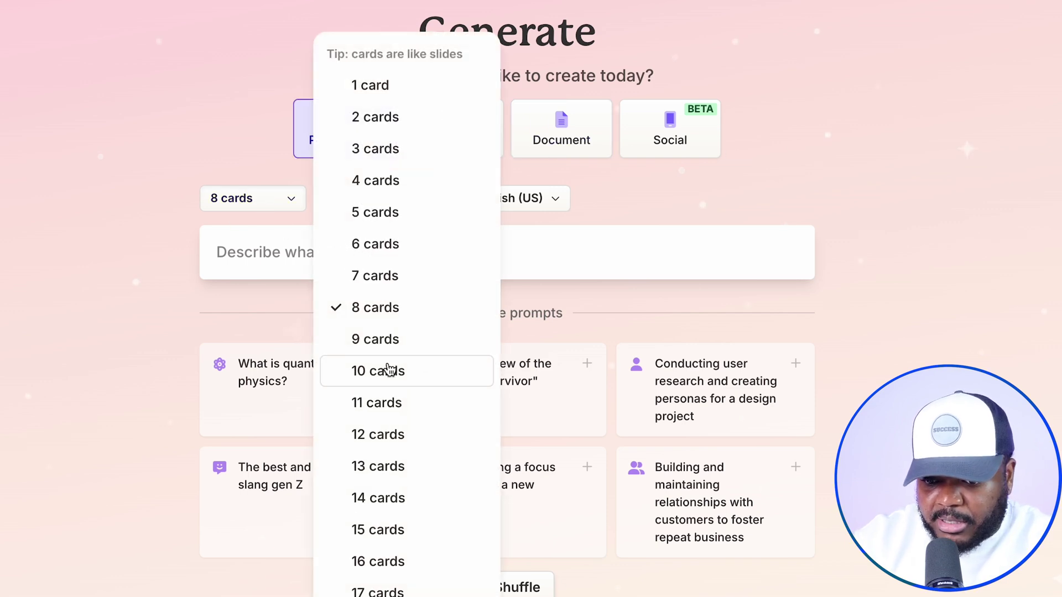
scroll(394, 494, "down", 1)
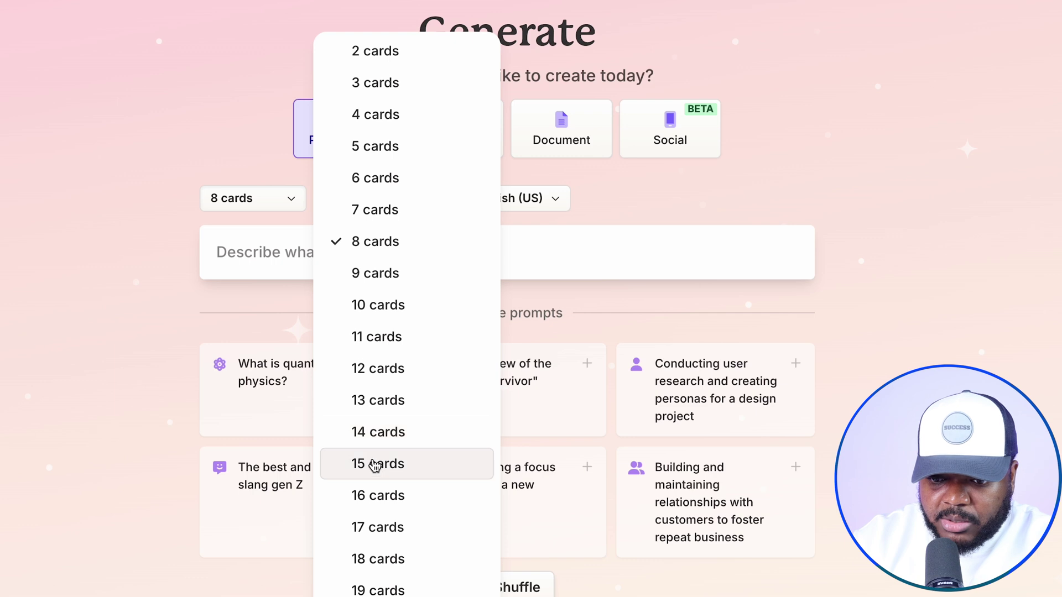
left_click(369, 464)
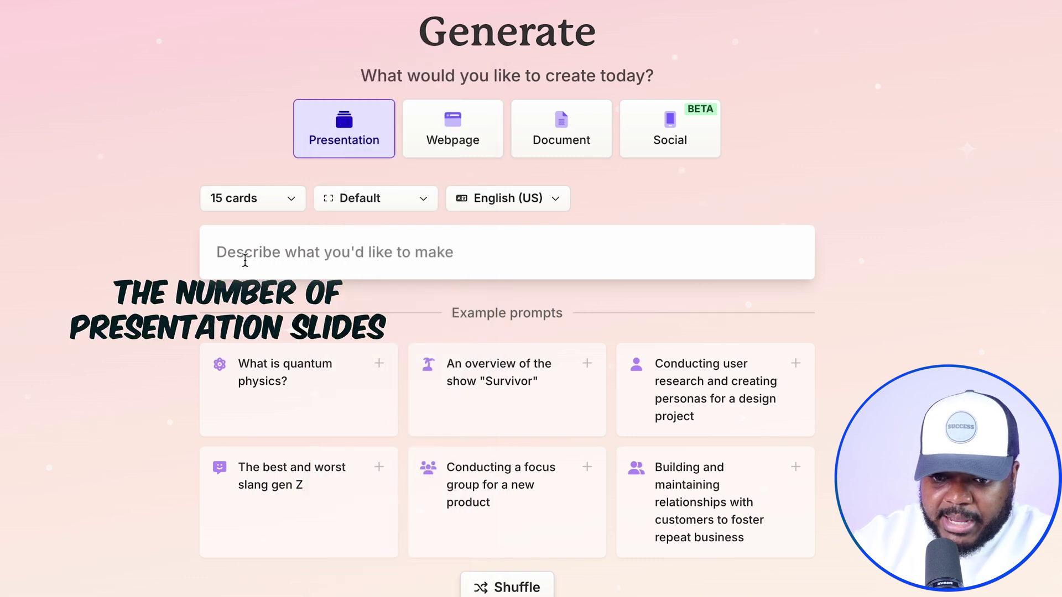
left_click(257, 202)
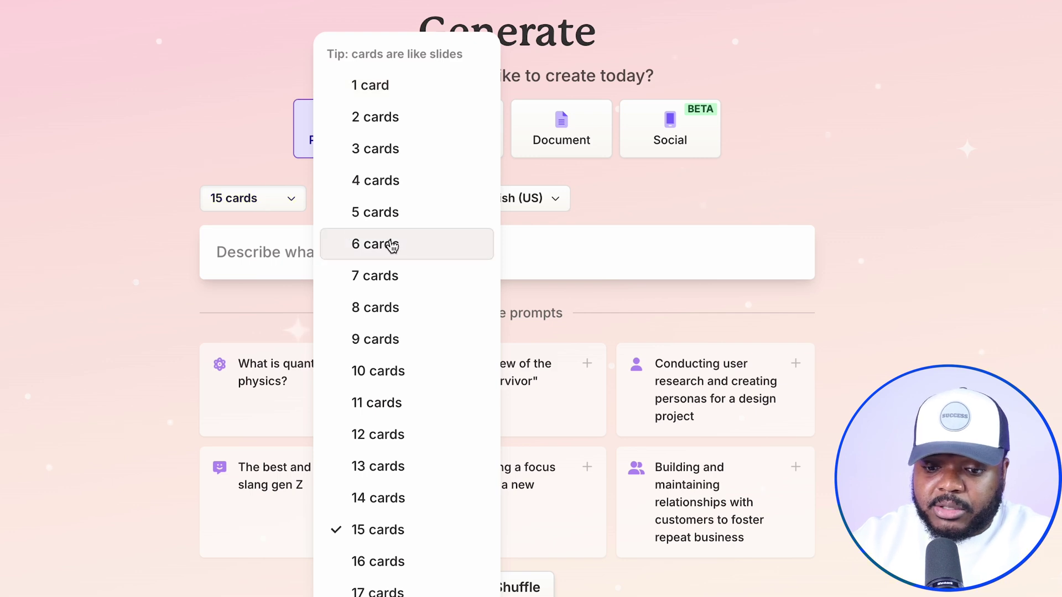
scroll(392, 246, "down", 3)
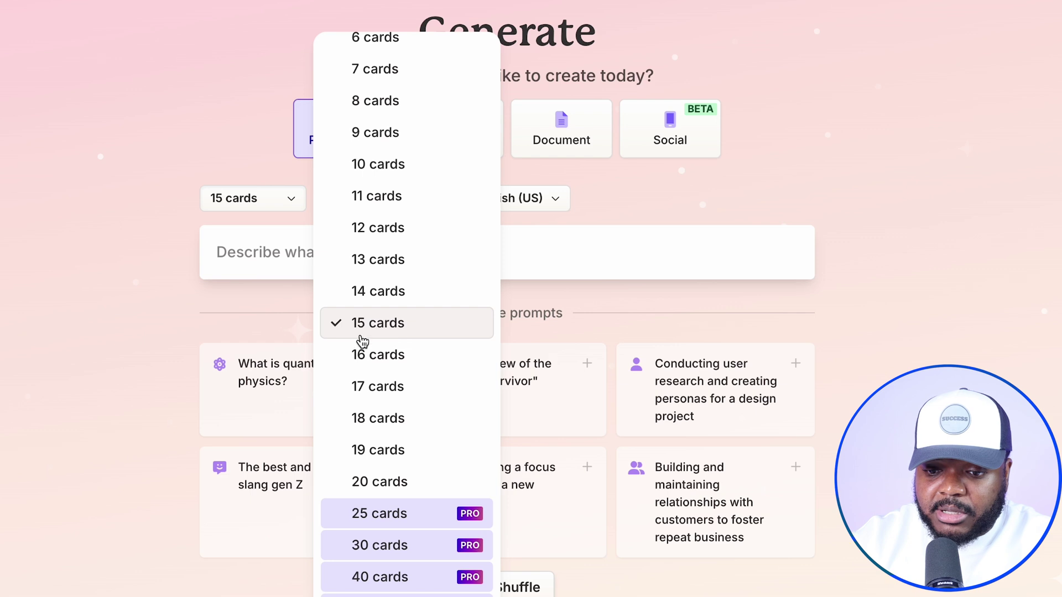
left_click(1042, 284)
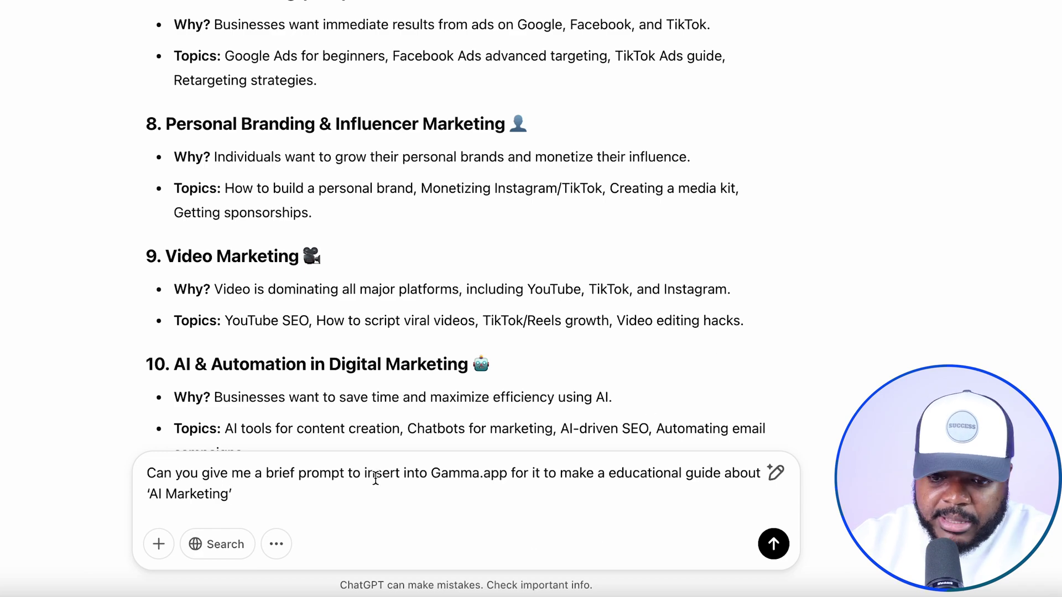
Step: Switch to ChatGPT, request a brief Gamma.app prompt for an educational guide about 'AI Marketing', and select the resulting prompt text for copying
left_click(774, 544)
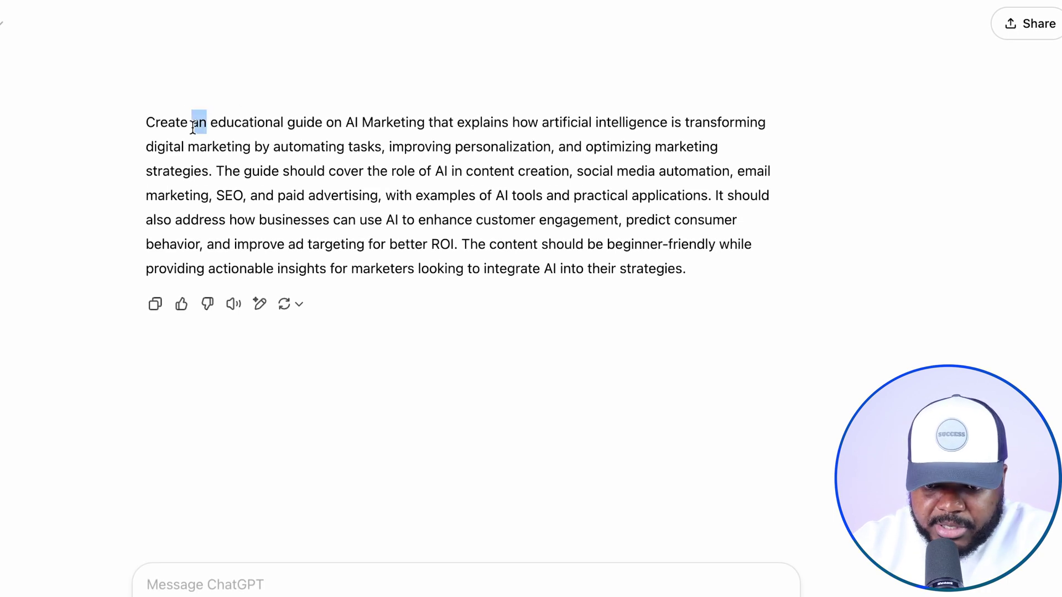
triple_click(193, 127)
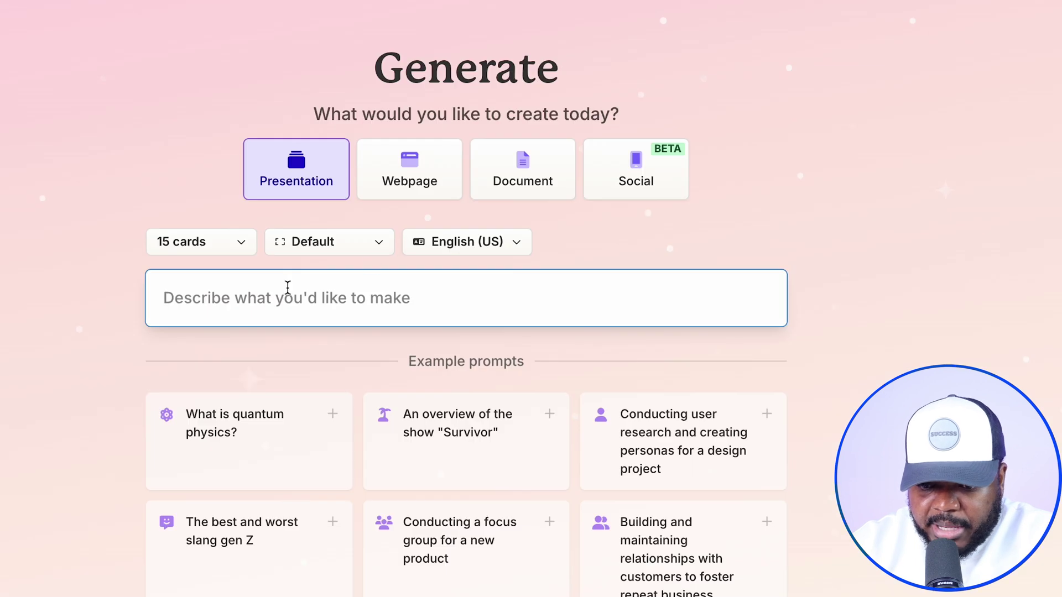
Step: Switch to Gamma, enter the copied AI Marketing educational guide prompt as the presentation description and generate the outline
type("Create an educational guide on AI Marketing that explains how artificial intelligence is transforming digital marketing by automating tasks, improving personalization, and optimizing marketing strategies. The guide should cover the role of AI in content creation, social media automation, email marketing, SEO, and paid advertising, with examples of AI tools and practical applications.")
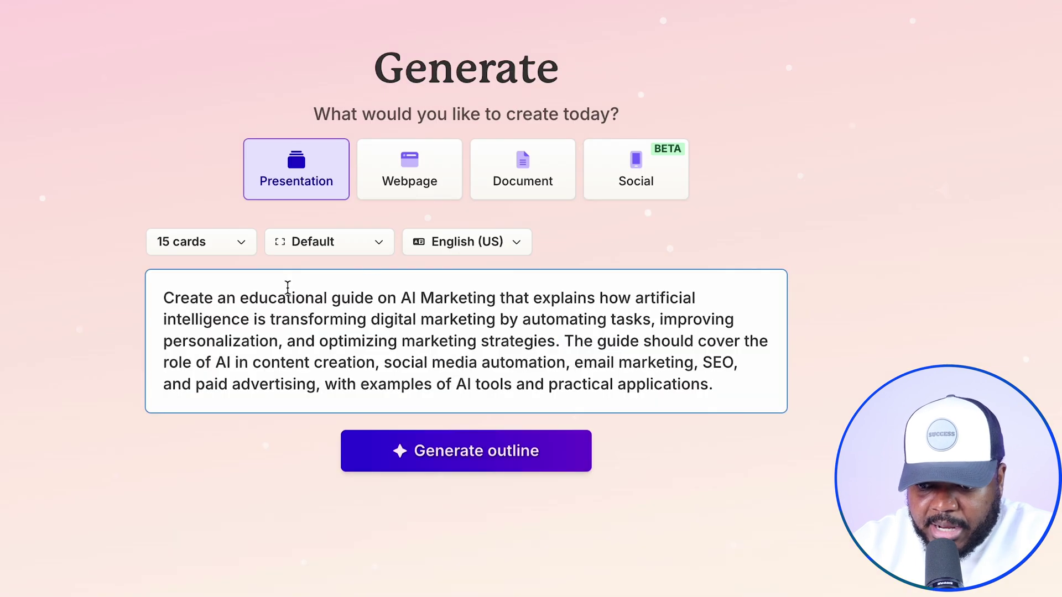
left_click(466, 451)
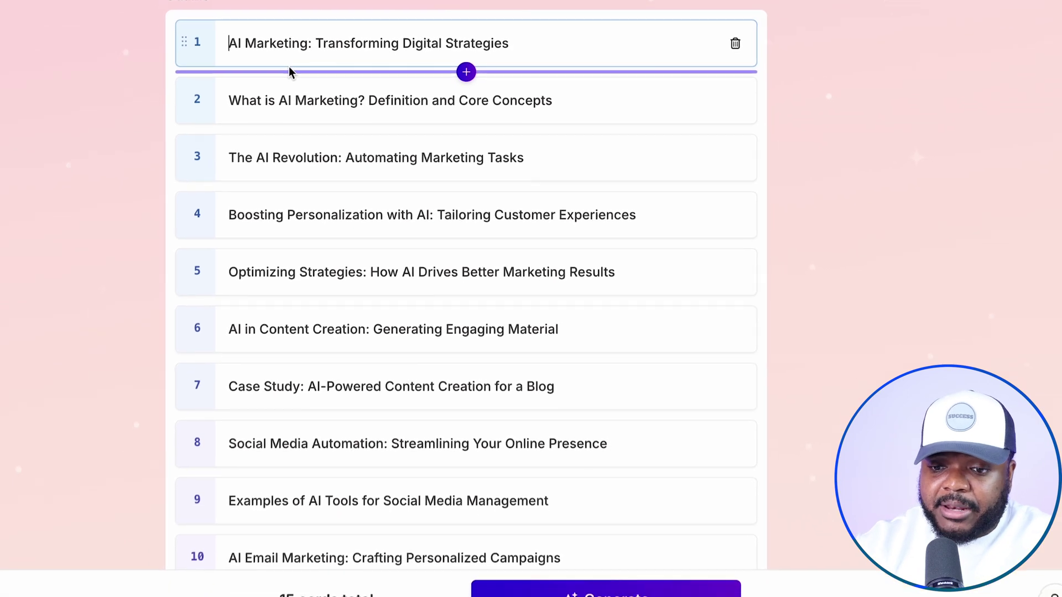
Step: Review the 15-card outline and apply the Creme theme to the presentation
scroll(752, 164, "down", 10)
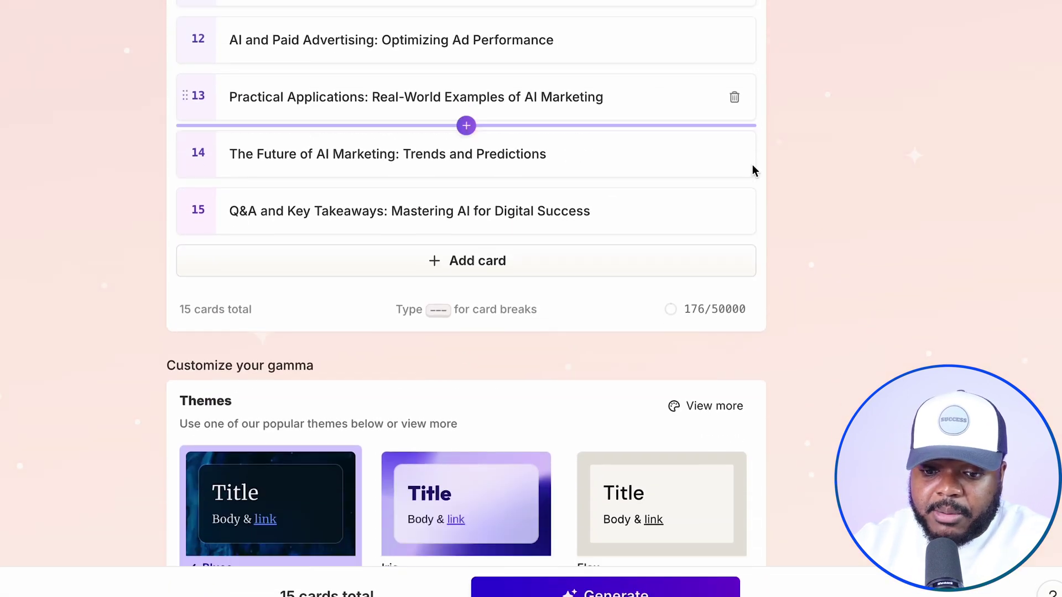
scroll(753, 164, "down", 5)
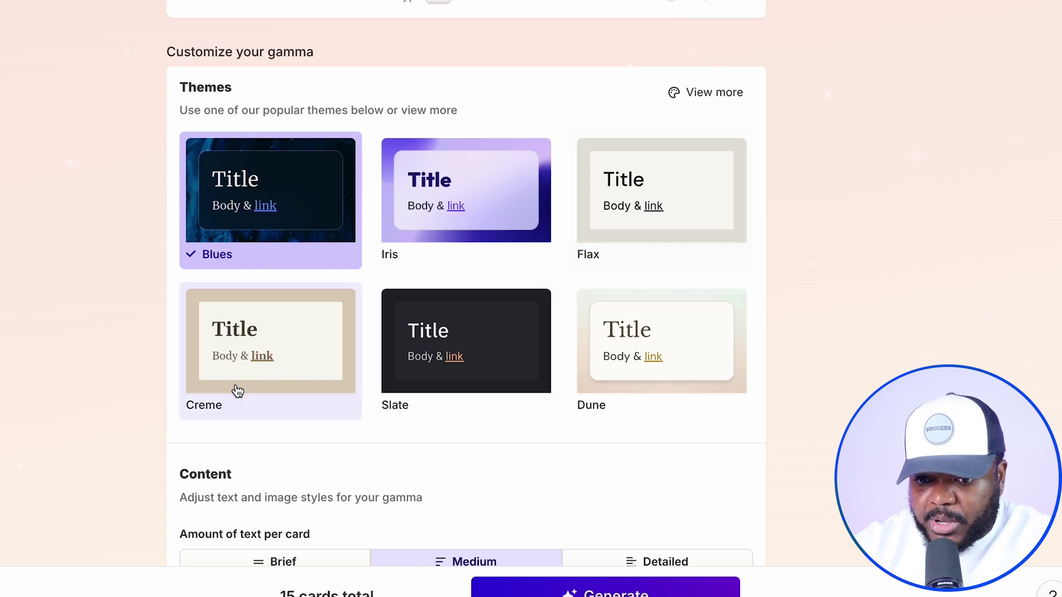
left_click(312, 383)
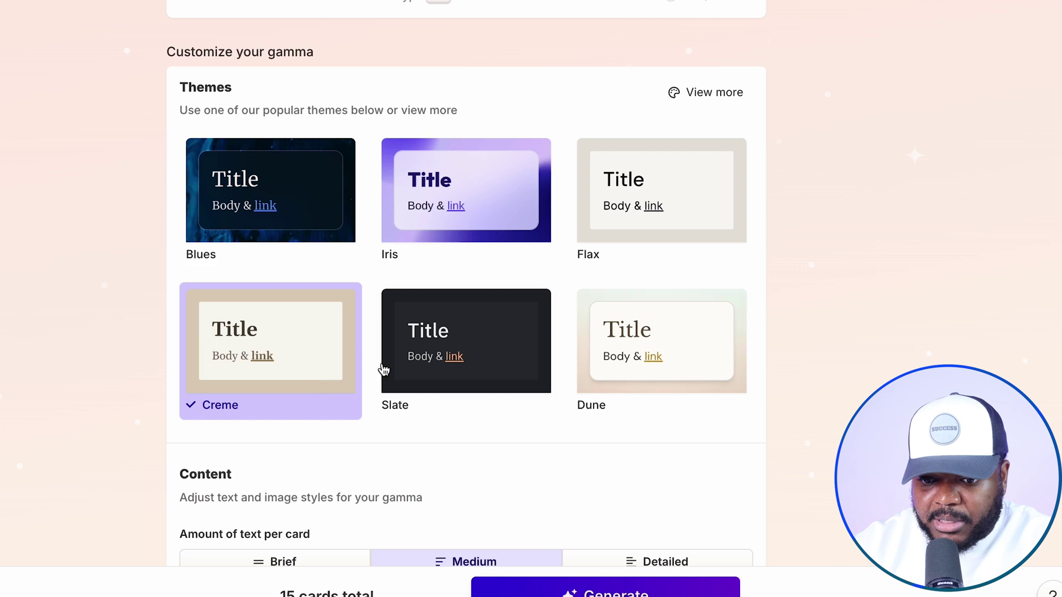
Step: Set the amount of text per card to Detailed, keep AI images as the image source, and generate the presentation
scroll(730, 380, "down", 5)
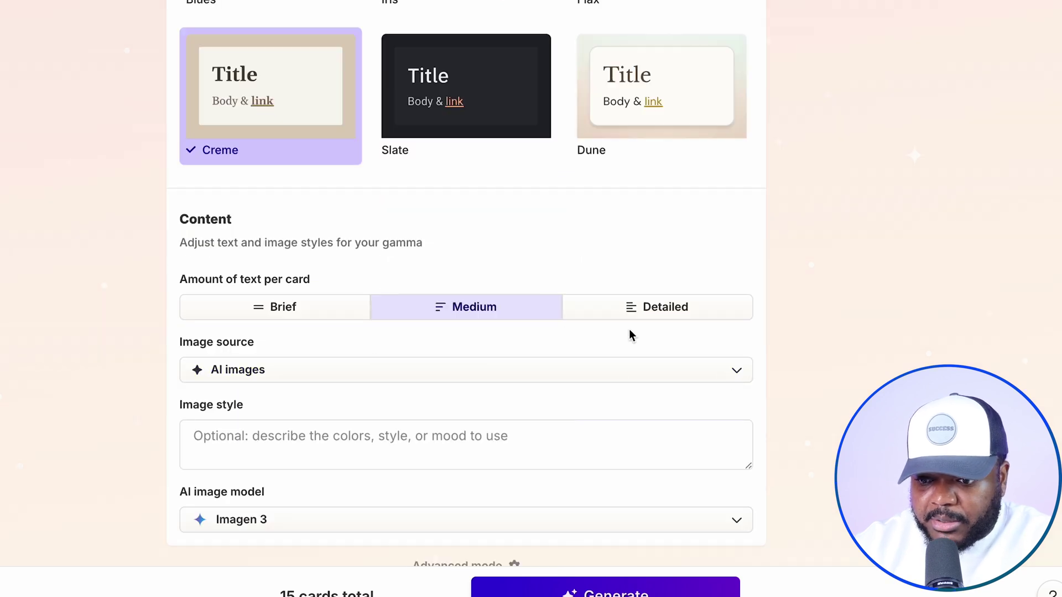
left_click(693, 308)
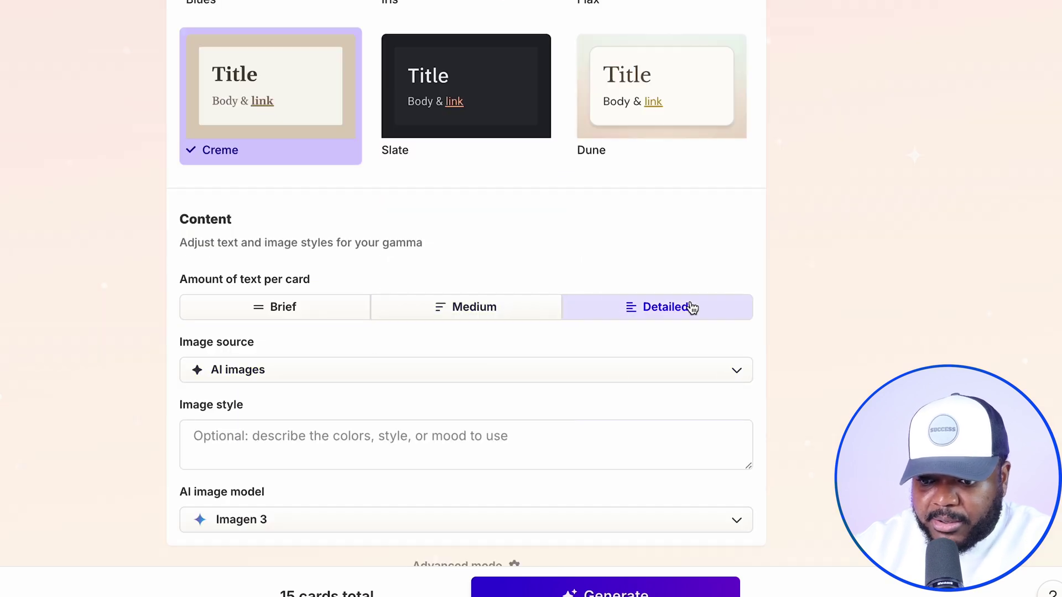
left_click(306, 380)
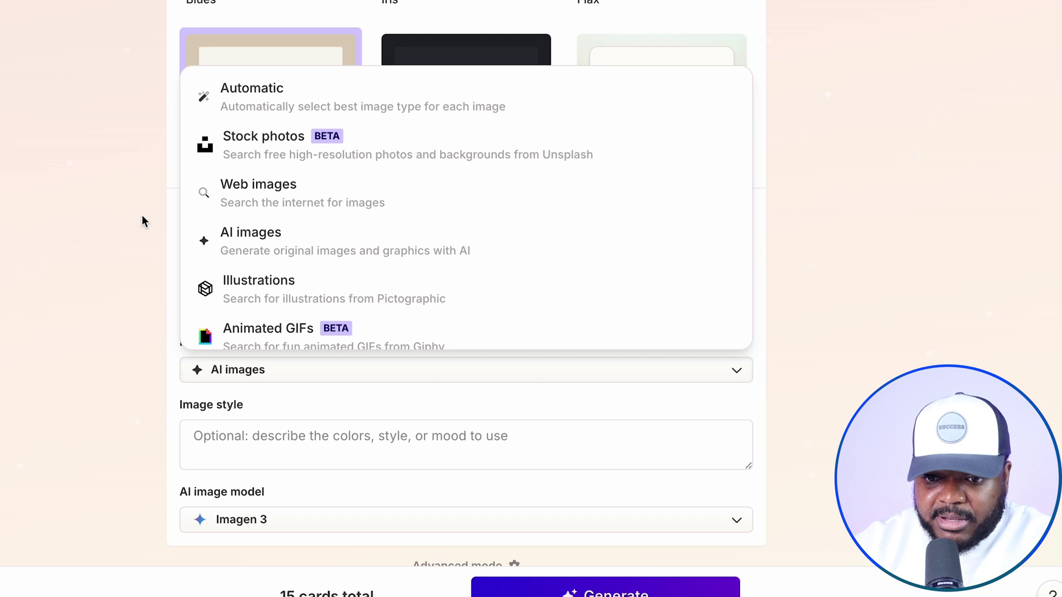
left_click(155, 257)
scroll(503, 349, "down", 2)
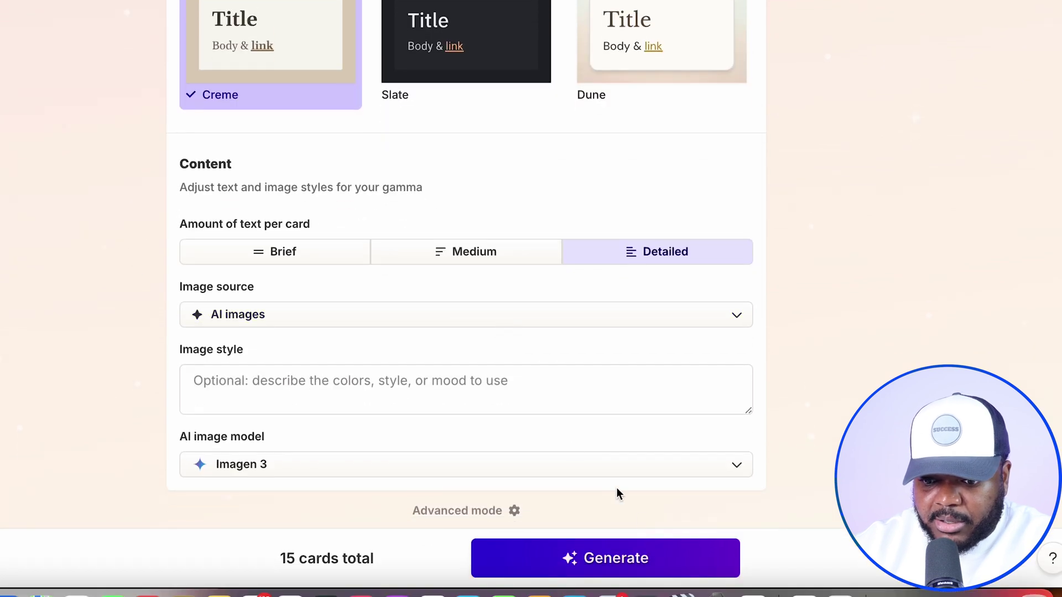
left_click(646, 560)
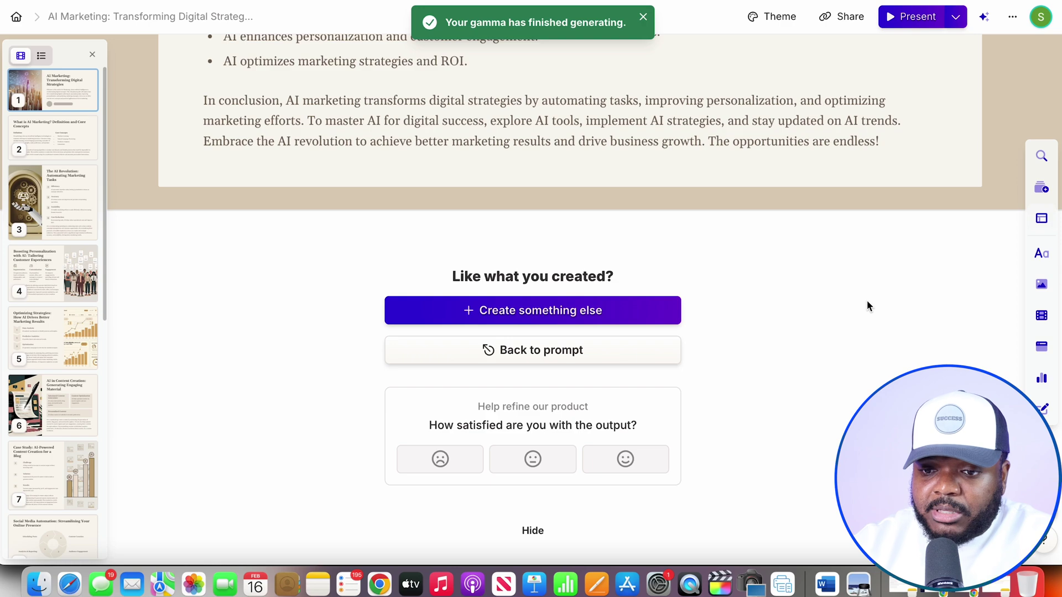
Step: Examine the generated AI Marketing cards from the last one back to the title card
scroll(866, 288, "up", 15)
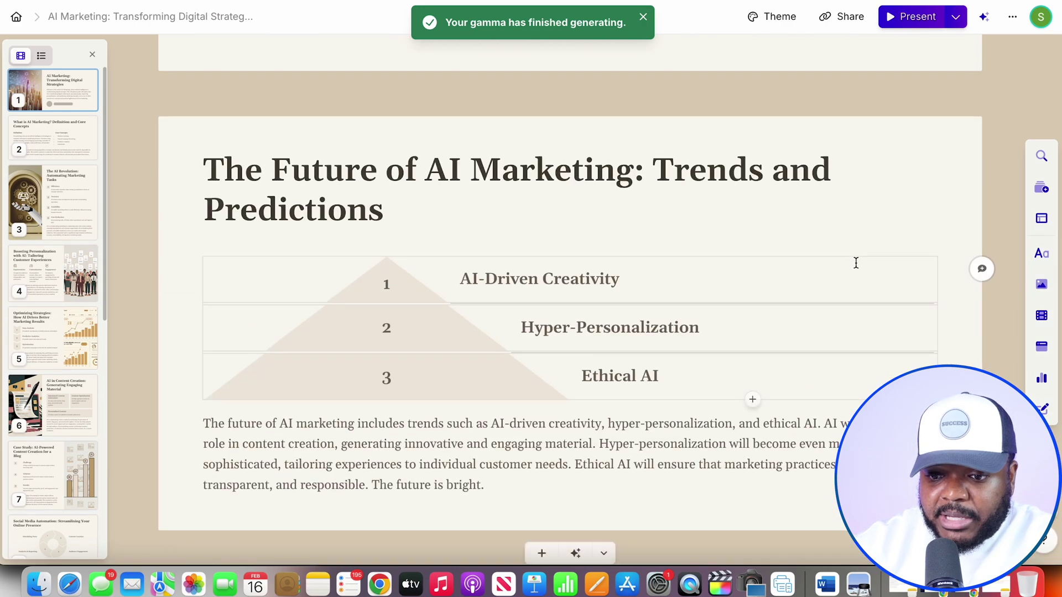
scroll(855, 268, "up", 10)
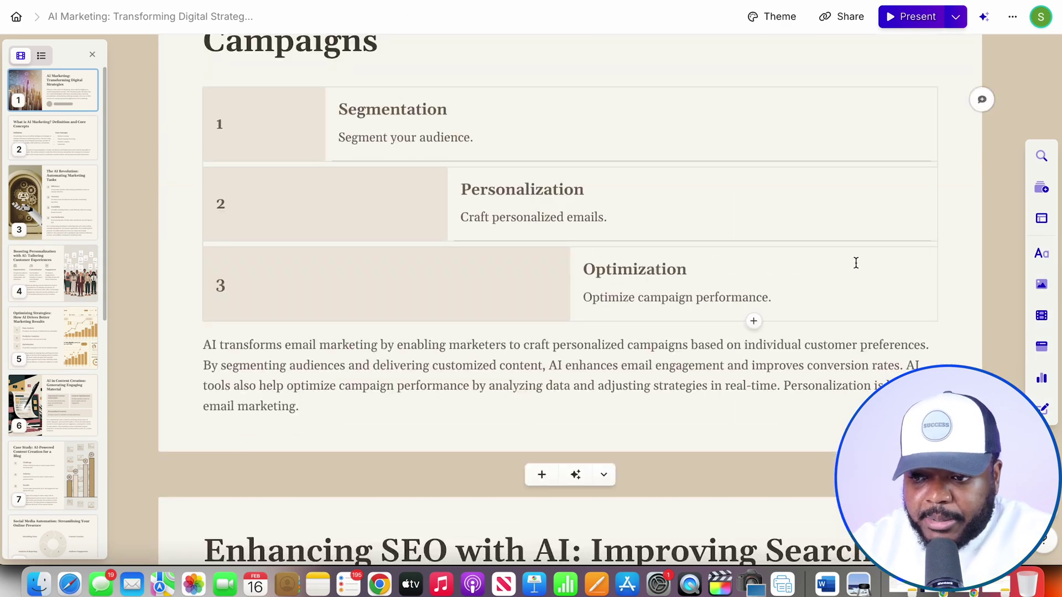
scroll(854, 268, "up", 12)
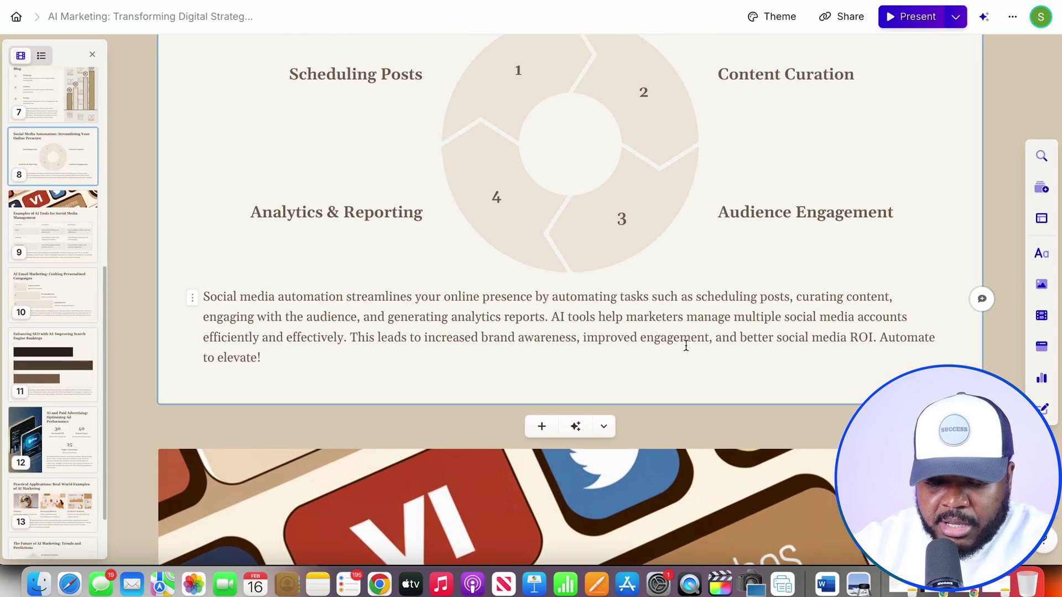
scroll(686, 345, "up", 8)
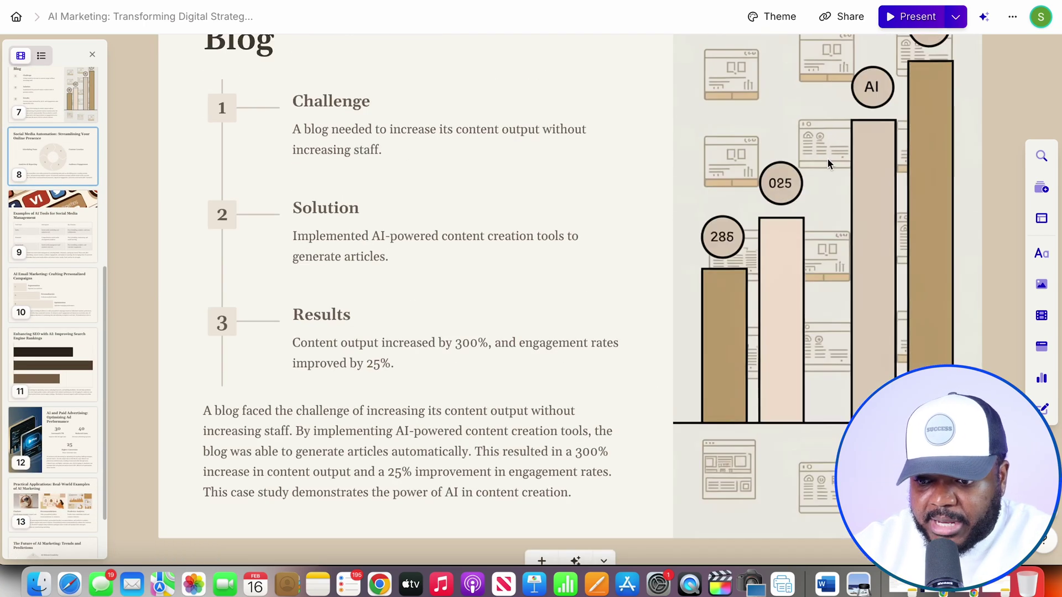
scroll(828, 162, "up", 15)
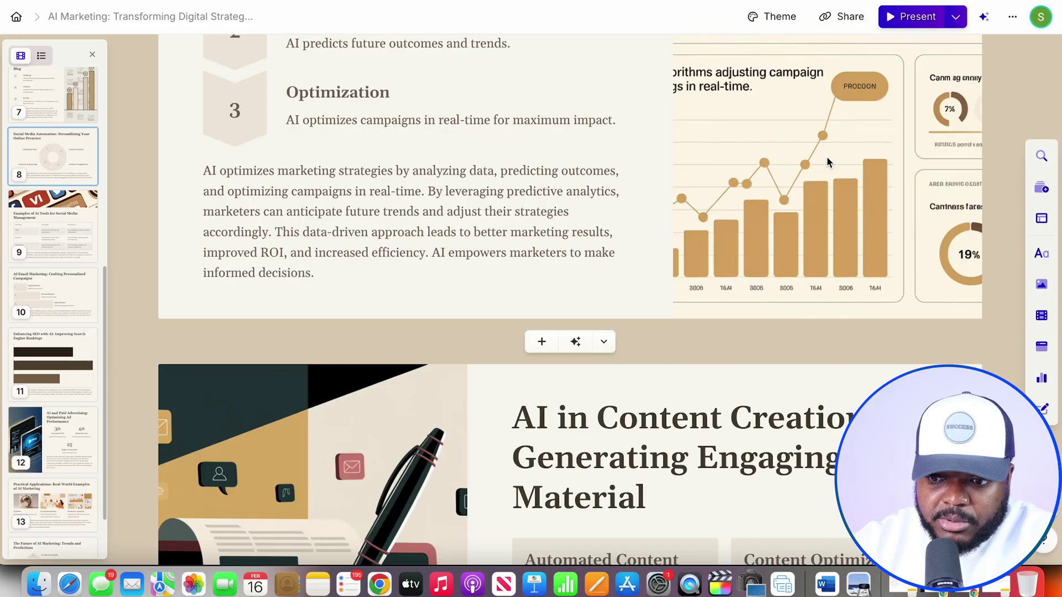
scroll(826, 156, "up", 10)
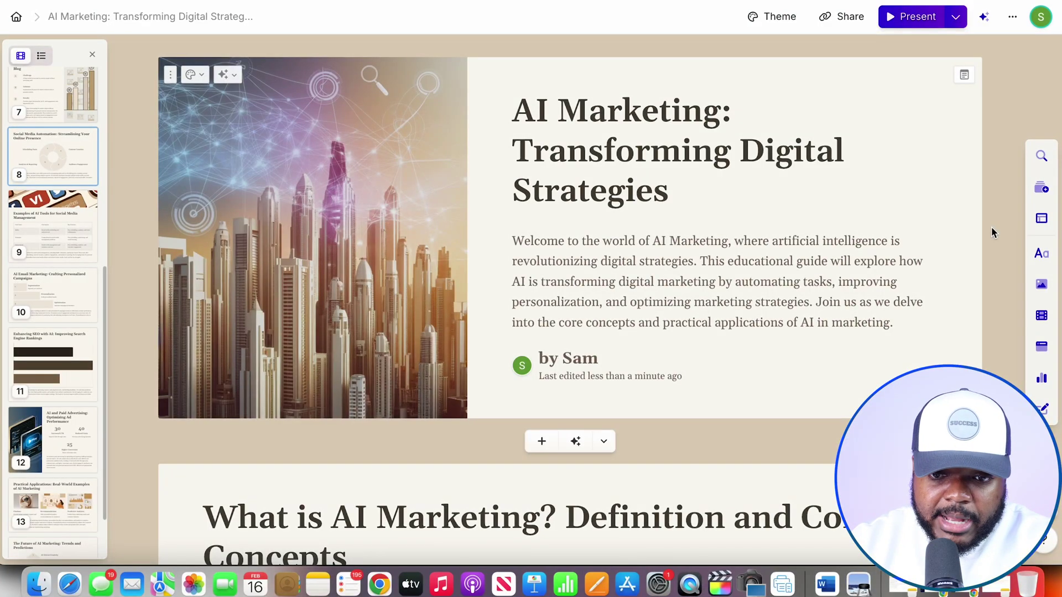
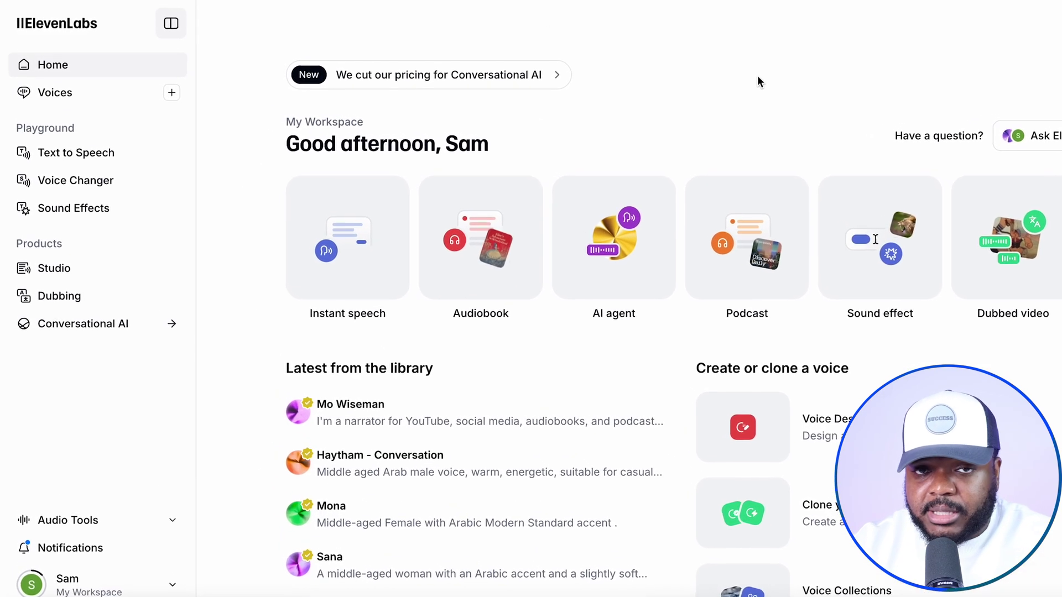
Step: Switch to ElevenLabs, start an instant text-to-speech project and choose Brian as the voice
left_click(369, 294)
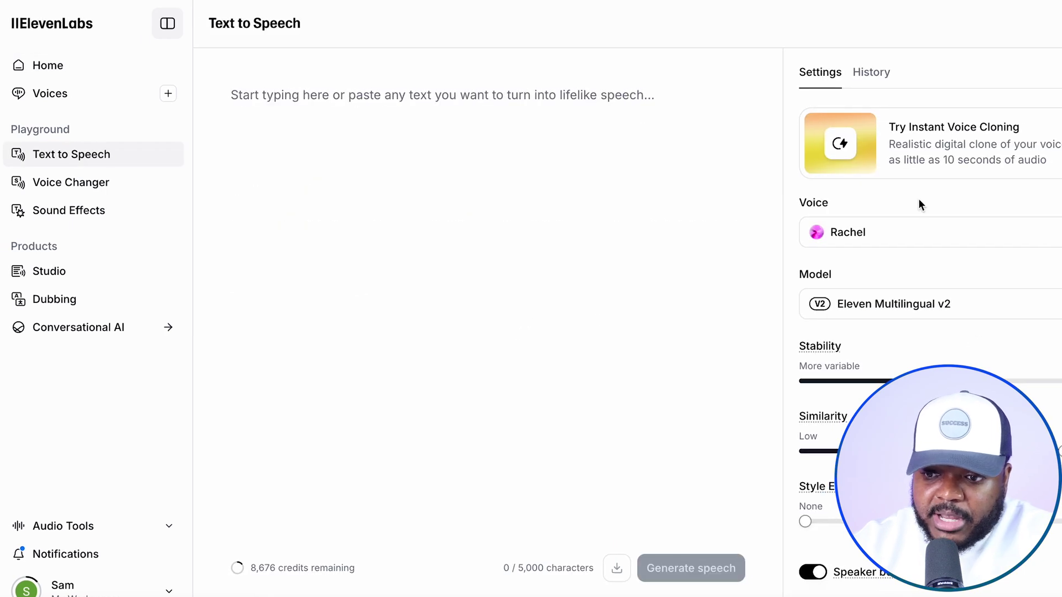
left_click(966, 238)
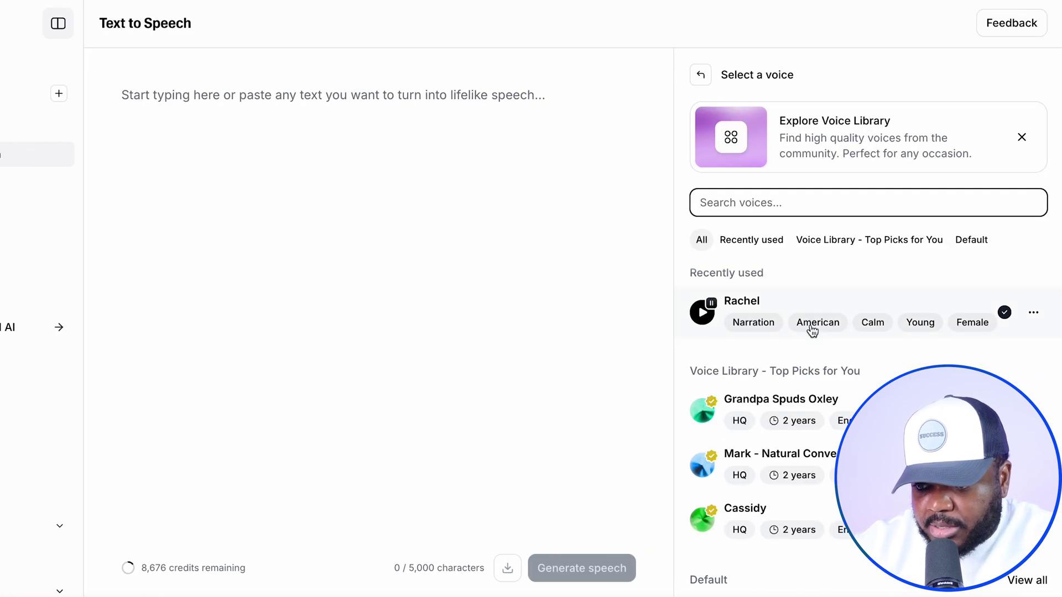
scroll(811, 327, "down", 4)
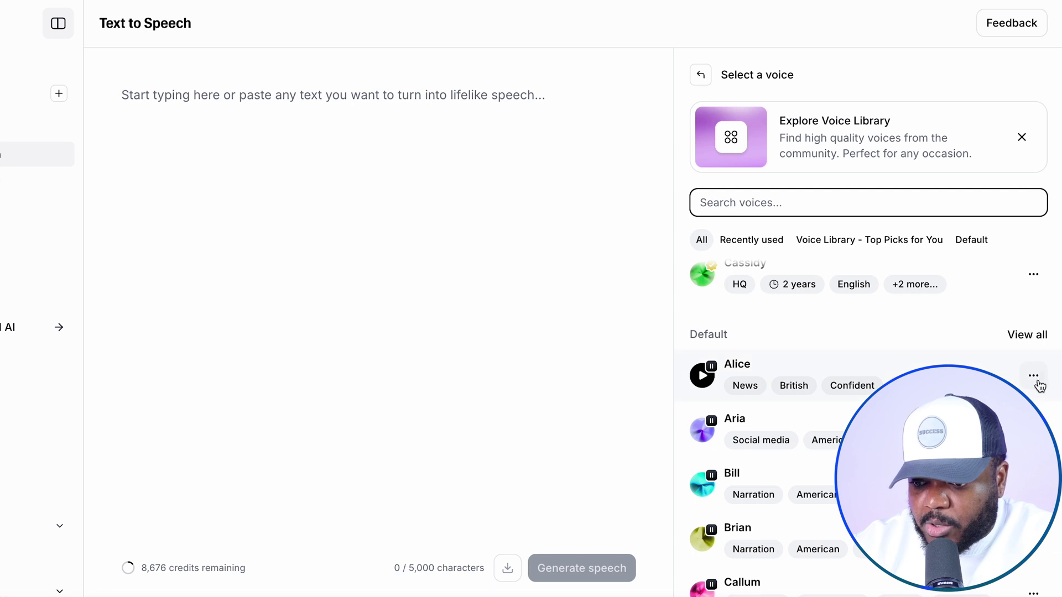
left_click(1029, 537)
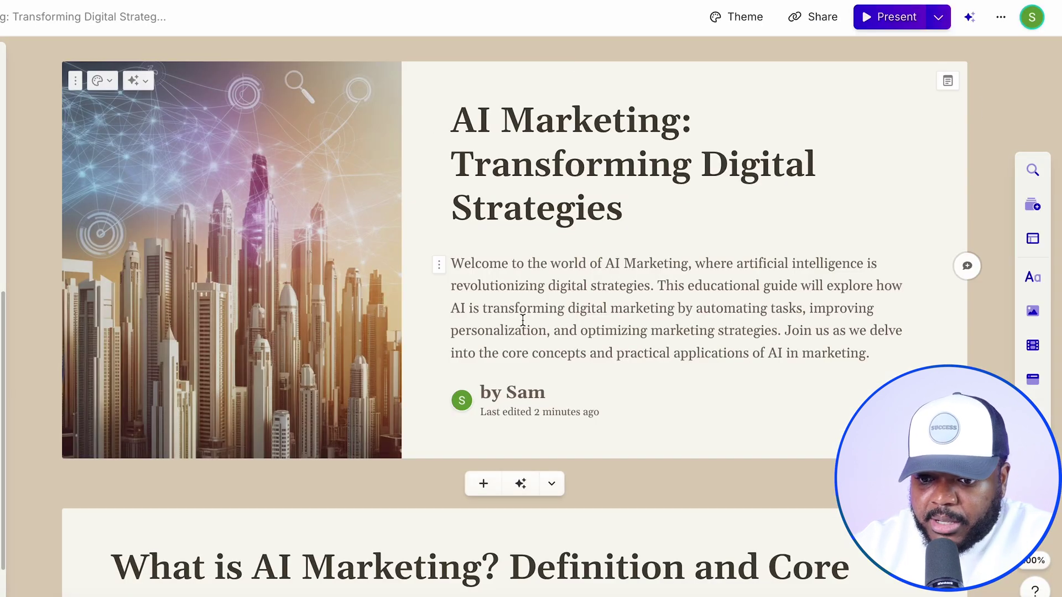
Step: Switch to Gamma and copy the introductory paragraph of the title card
double_click(522, 313)
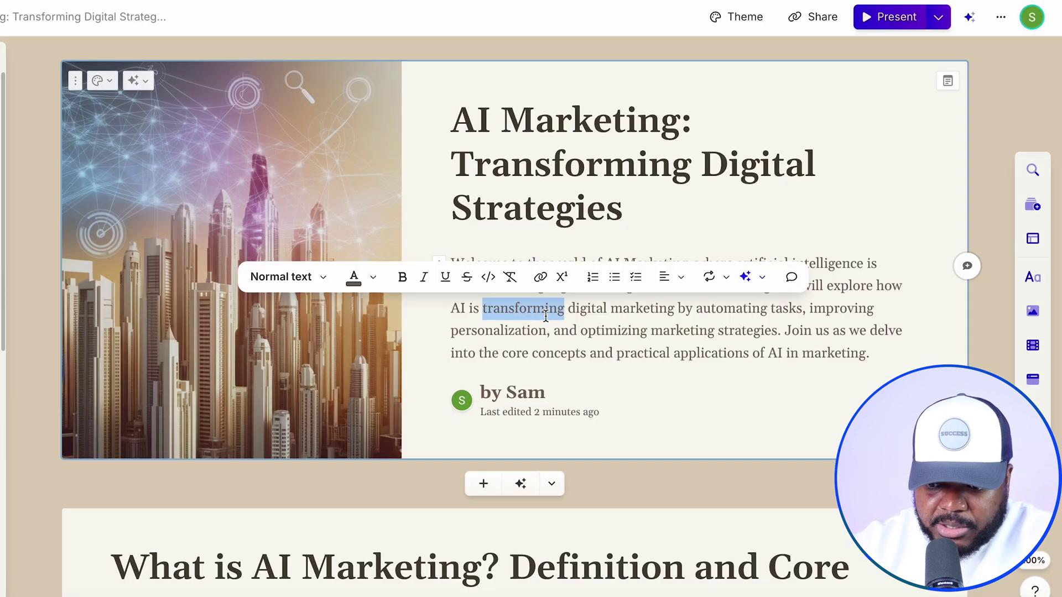
triple_click(591, 310)
key("ctrl+c")
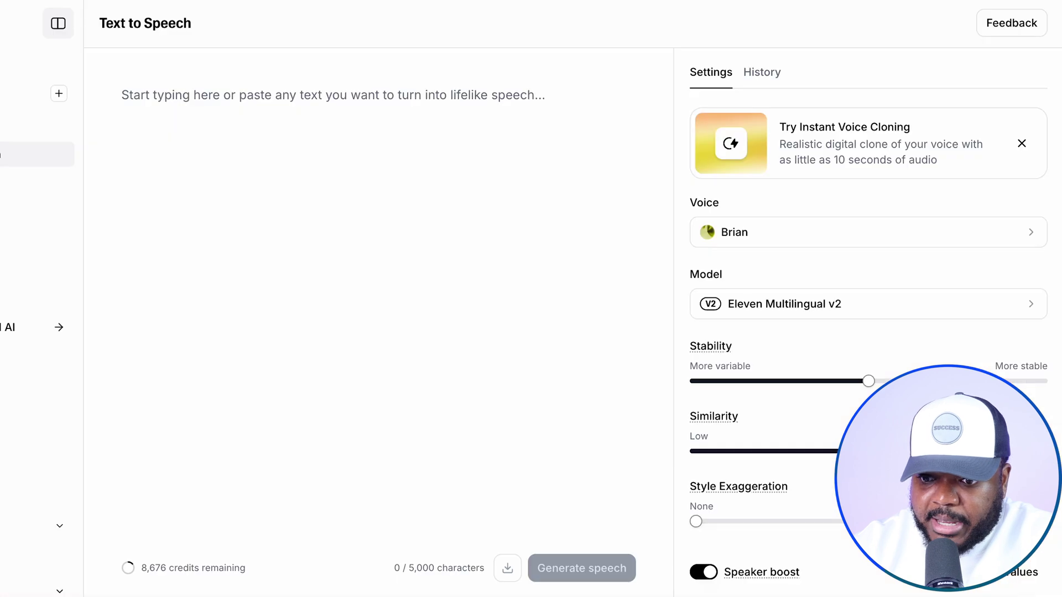
Step: Switch to ElevenLabs, insert the copied AI Marketing introduction as the speech text and generate the speech
left_click(449, 126)
key("ctrl+v")
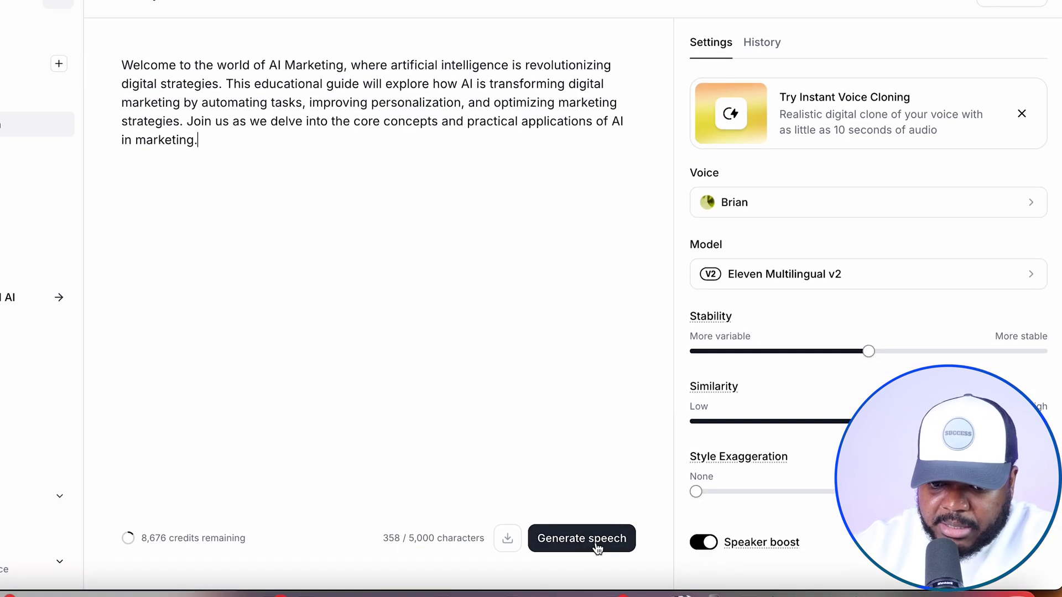
left_click(590, 546)
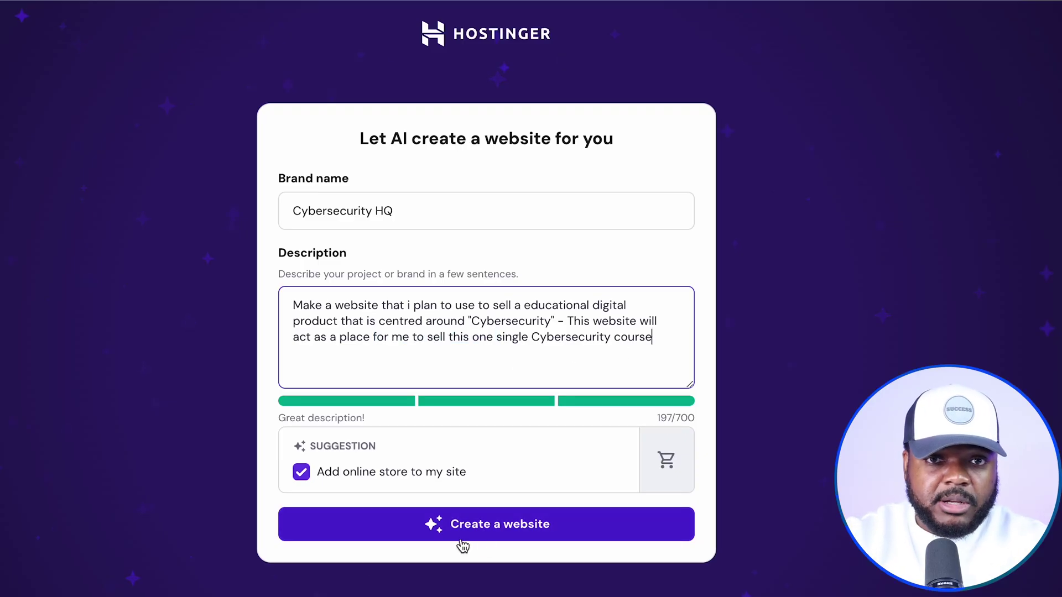
Step: Switch to Hostinger, generate the Cybersecurity HQ website with an online store from its description, and review its course and product sections
left_click(462, 525)
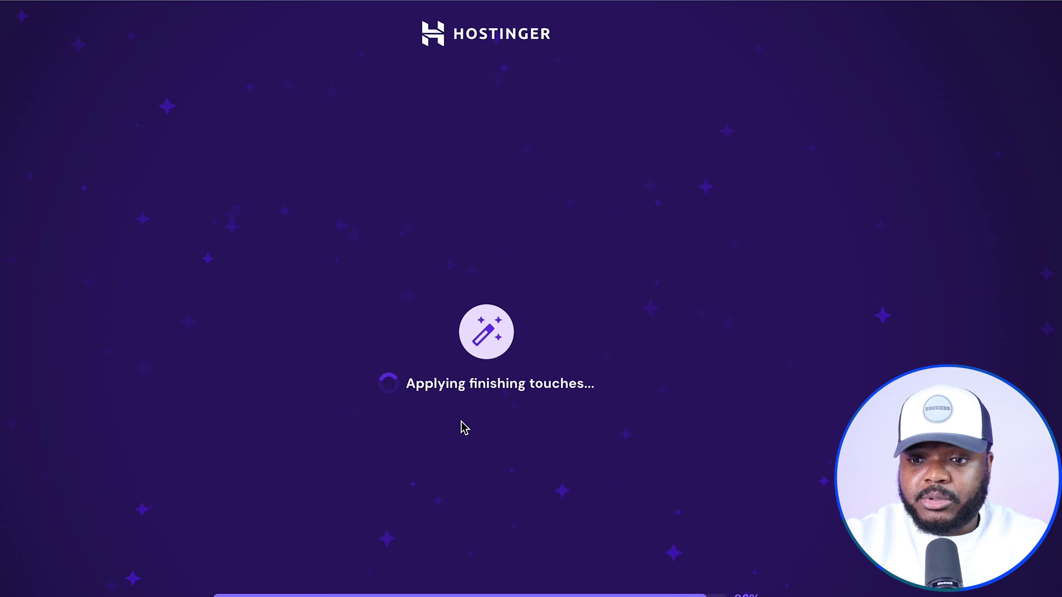
scroll(790, 261, "down", 5)
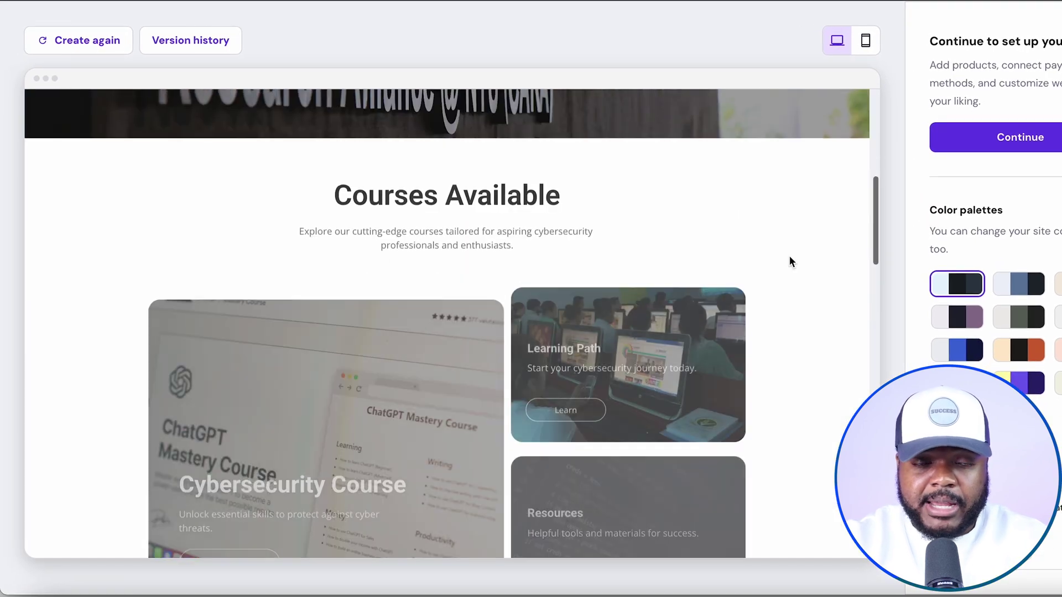
scroll(790, 262, "down", 10)
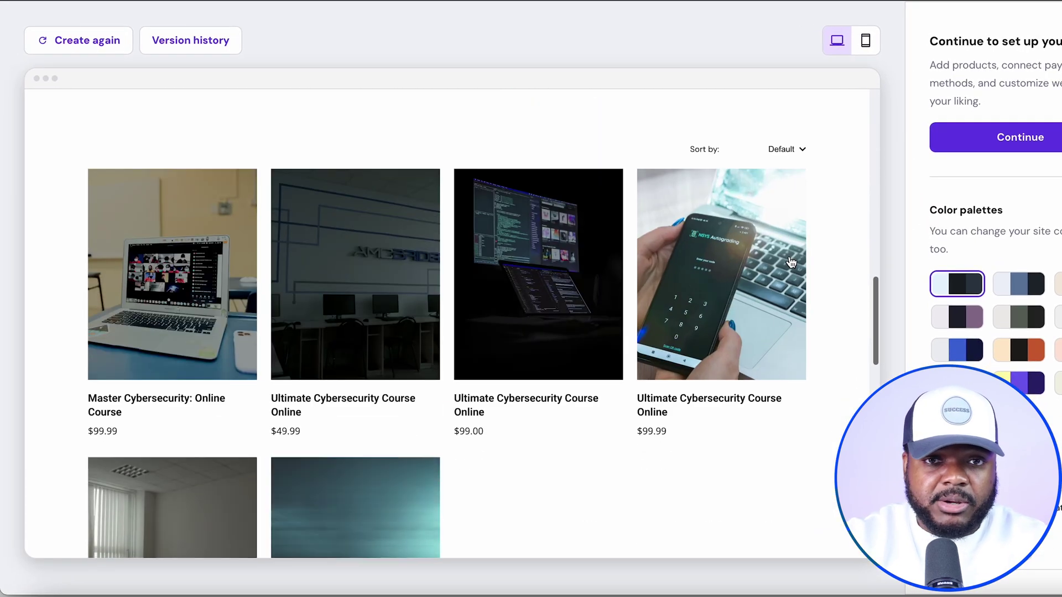
scroll(790, 262, "down", 10)
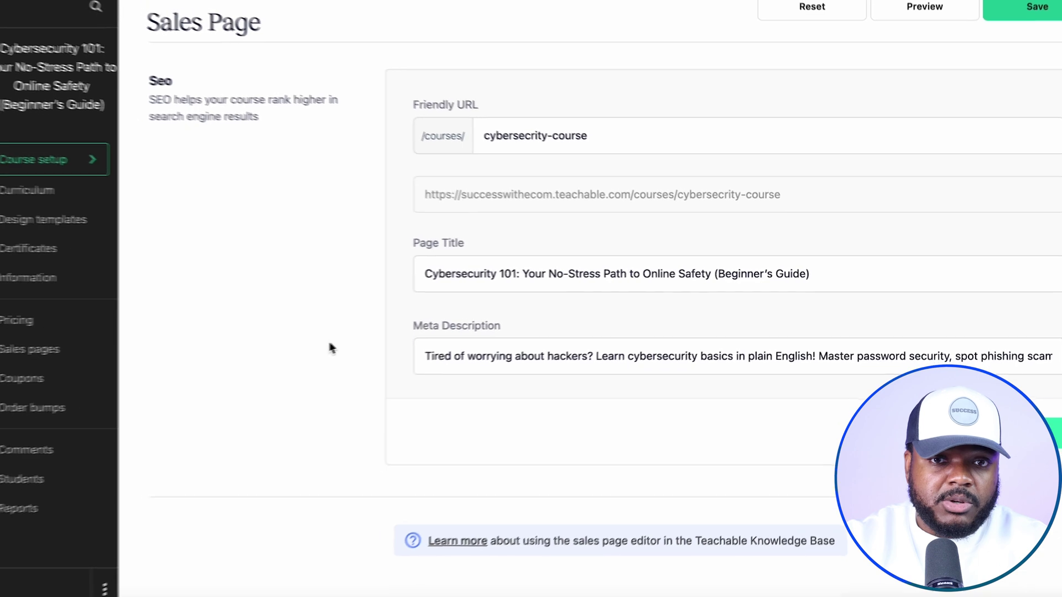
Step: Switch to Teachable and examine the SEO section of the Cybersecurity 101 course's sales page
left_click_drag(193, 110, 284, 110)
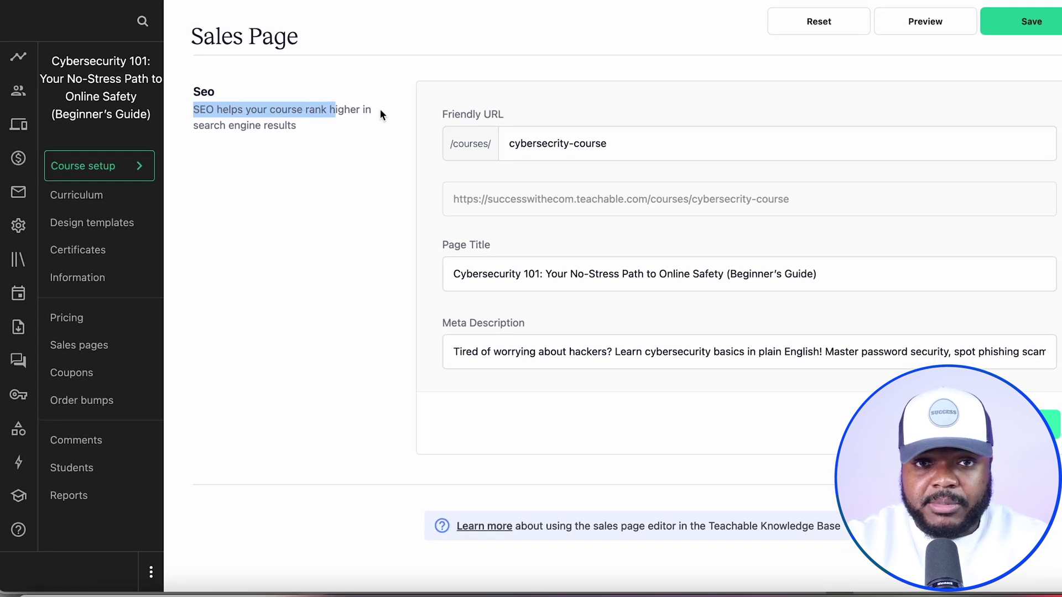